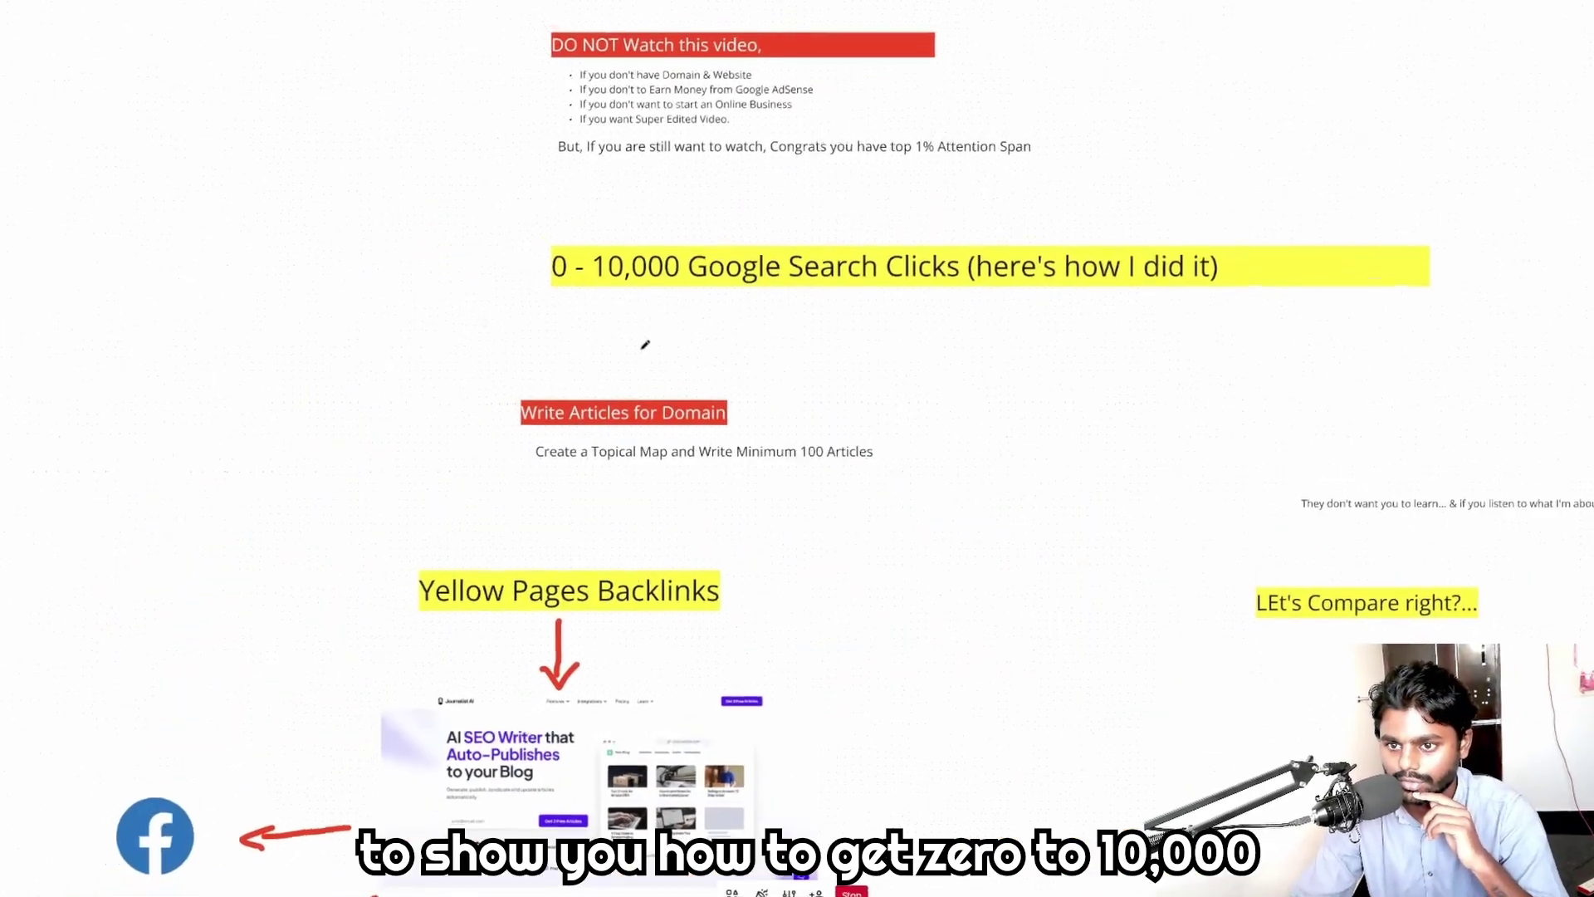
Mark the first three bullets under "DO NOT Watch this video" with red freehand check marks.
{"action": "left_click_drag", "start_coordinate": [645, 345], "coordinate": [532, 633]}
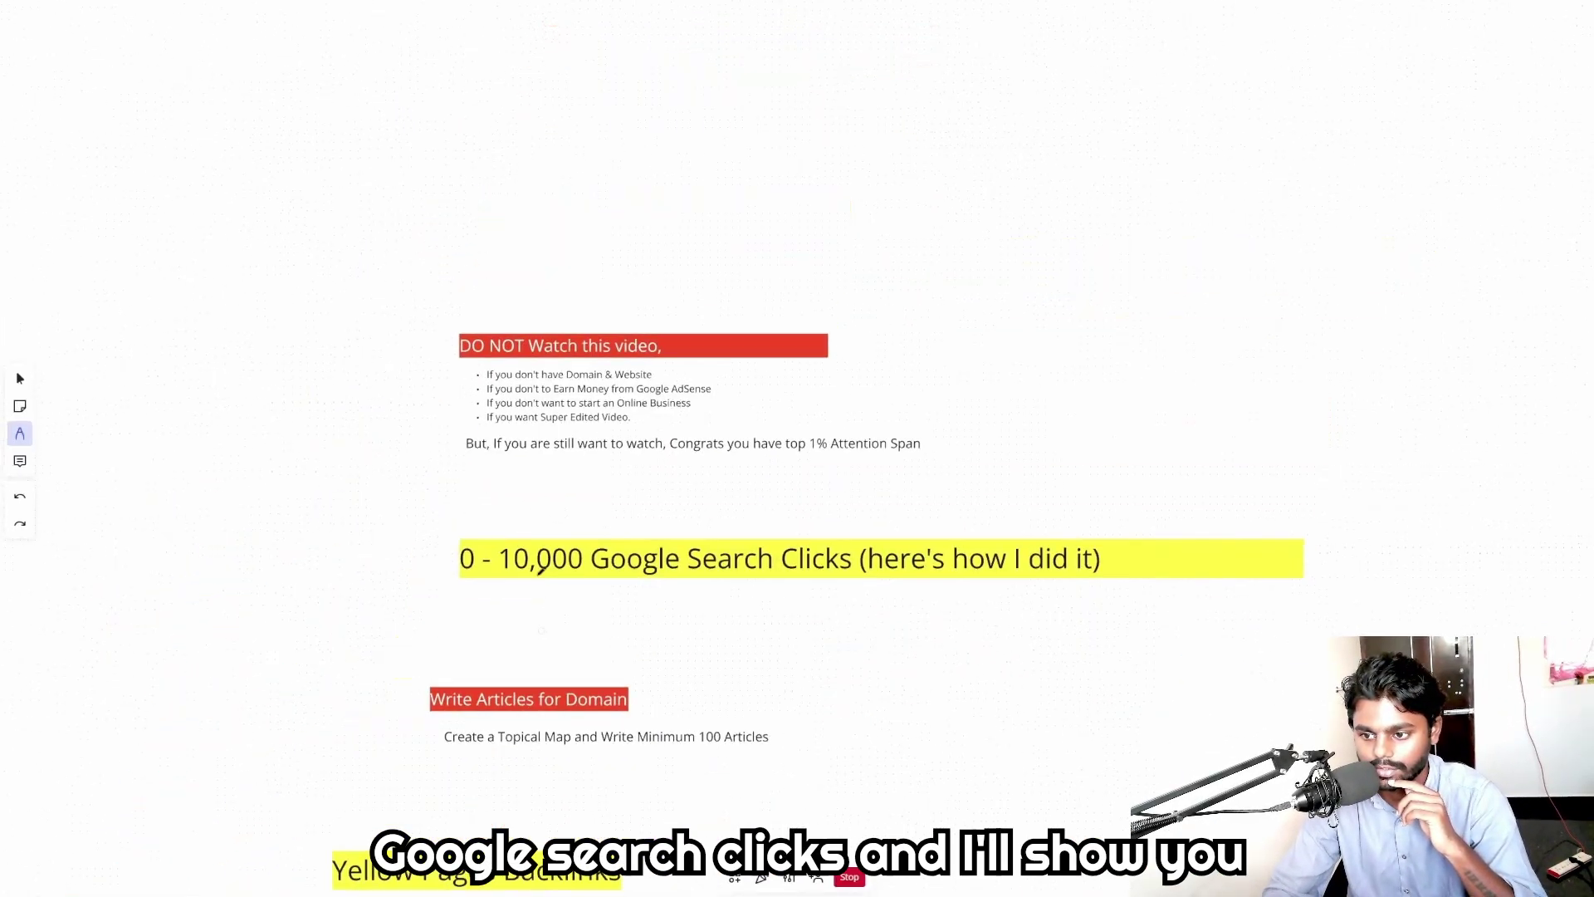
{"action": "scroll", "coordinate": [484, 502], "scroll_direction": "up", "scroll_amount": 5}
{"action": "left_click_drag", "start_coordinate": [622, 495], "coordinate": [541, 648]}
{"action": "left_click_drag", "start_coordinate": [450, 372], "coordinate": [437, 283]}
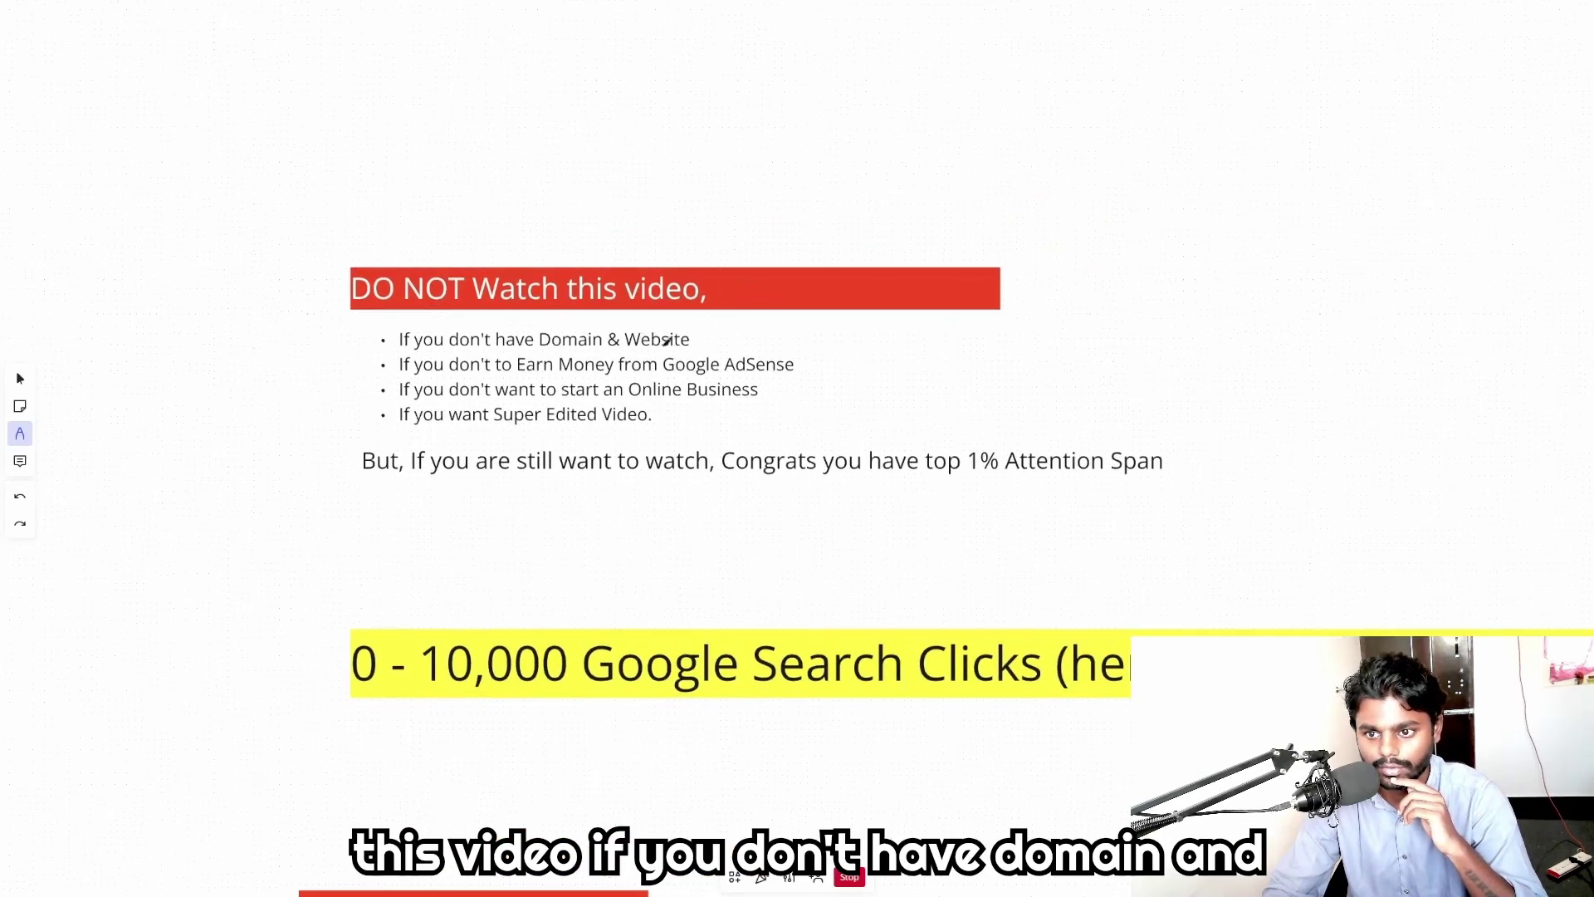
{"action": "left_click_drag", "start_coordinate": [694, 343], "coordinate": [795, 318]}
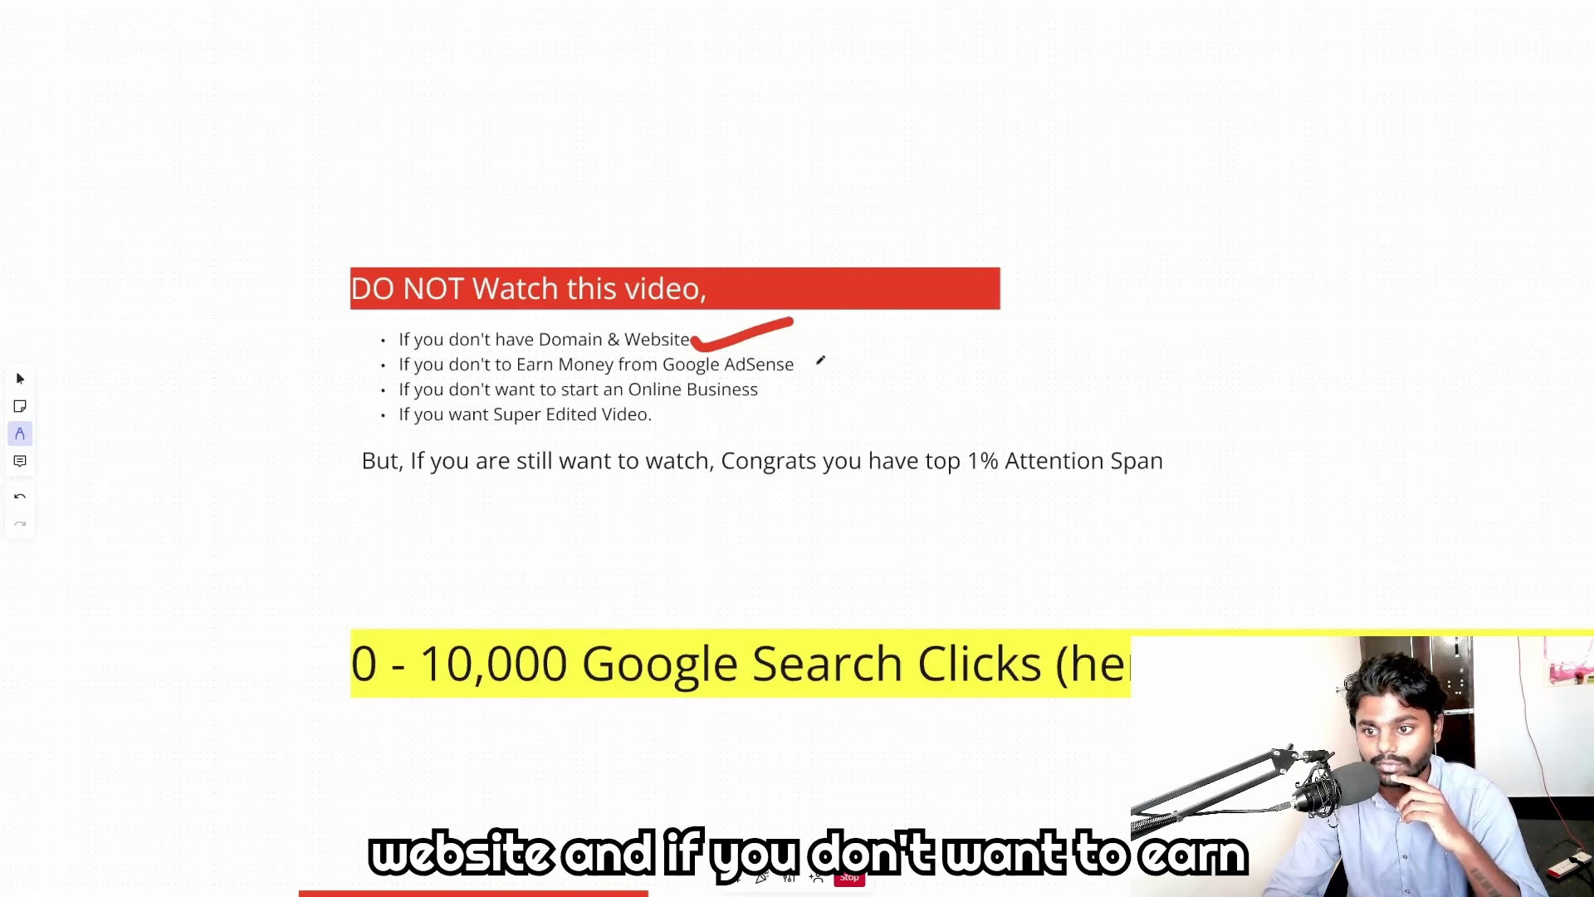
{"action": "left_click_drag", "start_coordinate": [813, 364], "coordinate": [859, 352]}
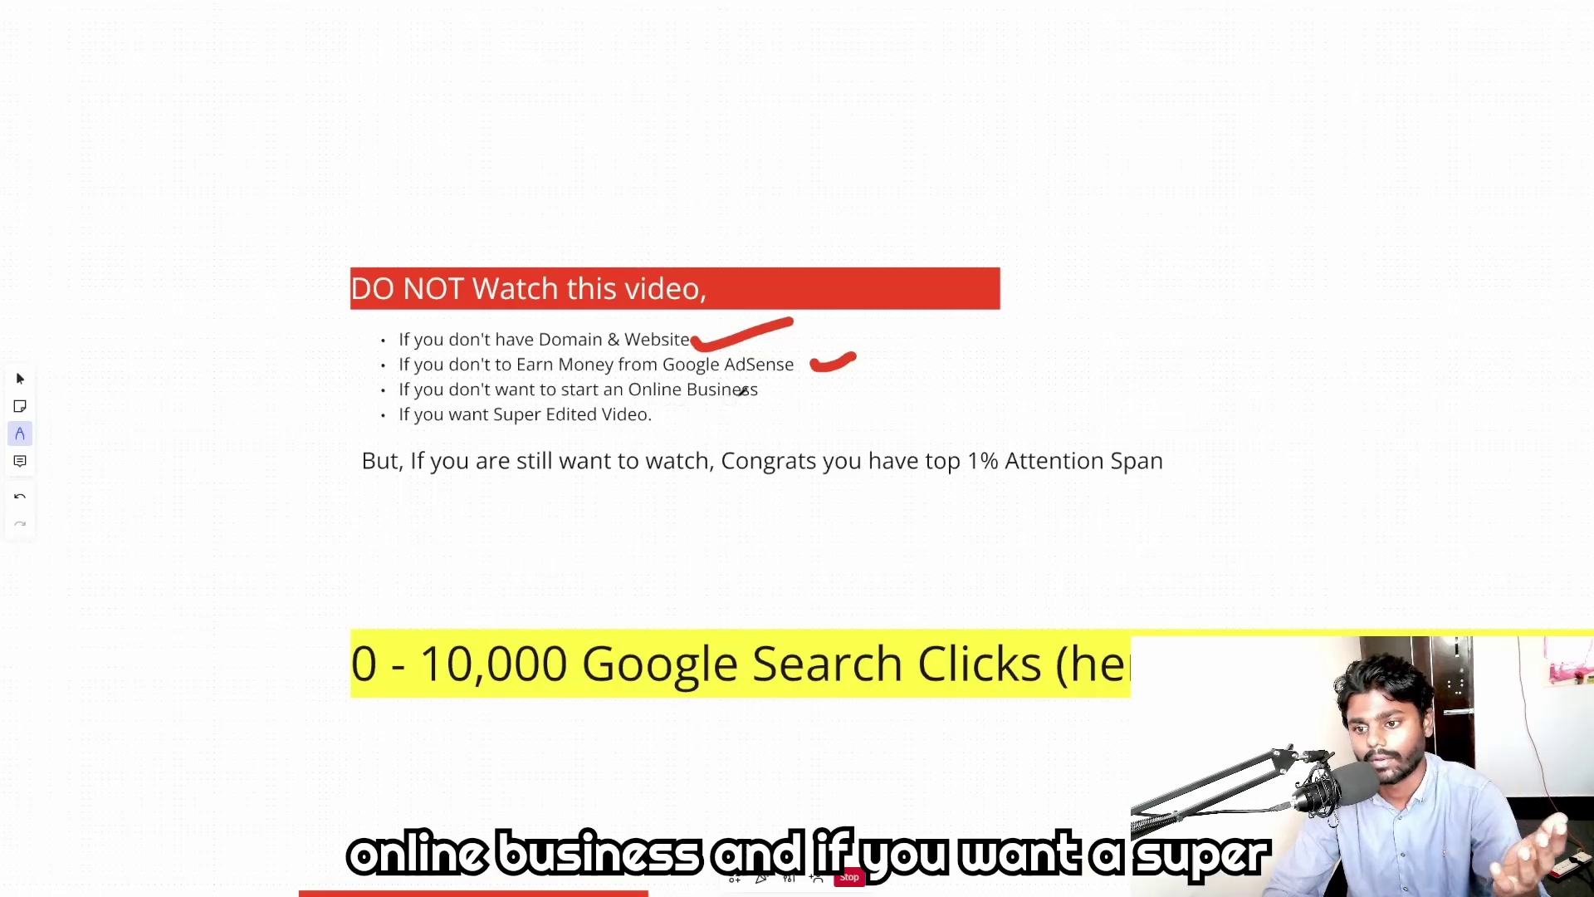
{"action": "left_click_drag", "start_coordinate": [762, 393], "coordinate": [784, 385]}
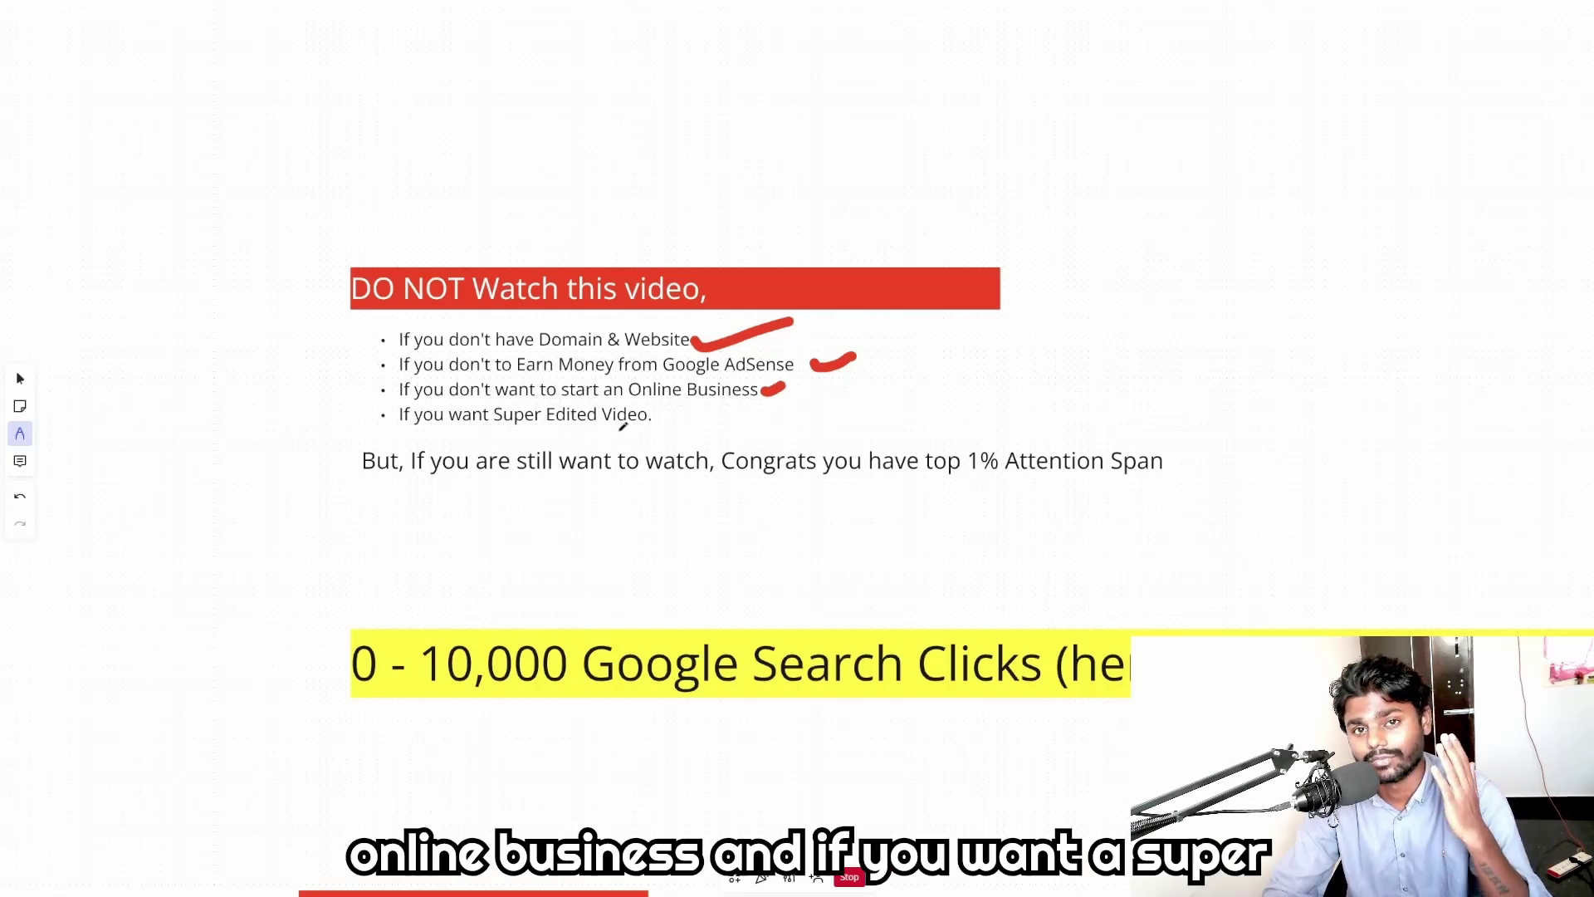
Underline "you are still want to watch" and "Congrats you have" in red in the sentence below the bullets.
{"action": "scroll", "coordinate": [710, 349], "scroll_direction": "down", "scroll_amount": 2}
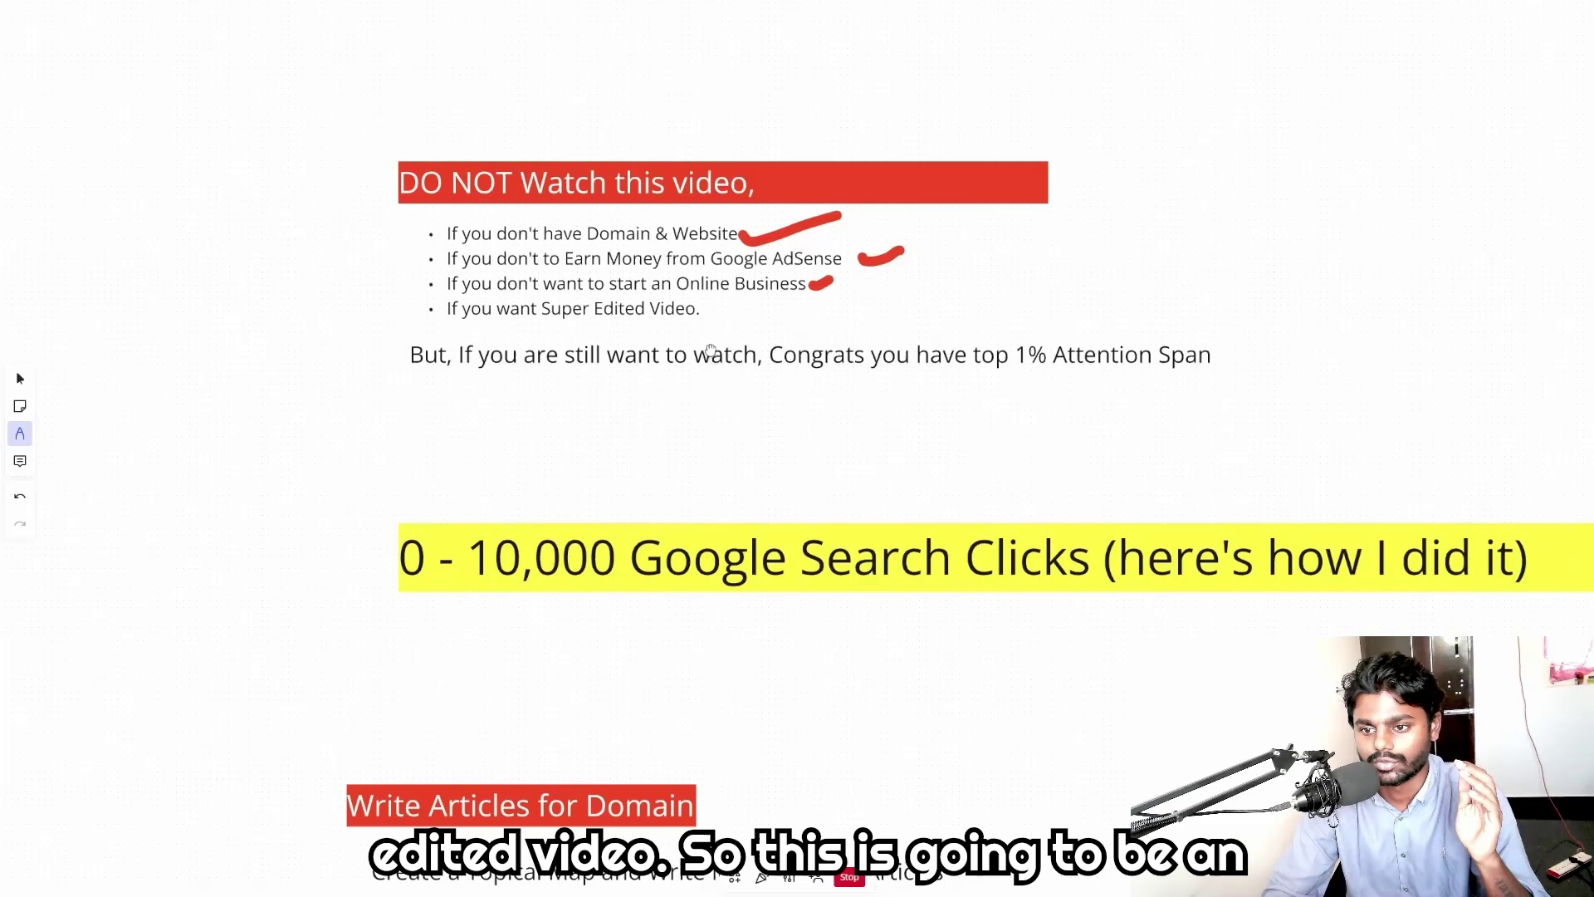
{"action": "mouse_move", "coordinate": [711, 350]}
{"action": "left_mouse_down"}
{"action": "mouse_move", "coordinate": [608, 422]}
{"action": "mouse_move", "coordinate": [564, 424]}
{"action": "left_mouse_up"}
{"action": "left_click_drag", "start_coordinate": [336, 446], "coordinate": [797, 453]}
{"action": "scroll", "coordinate": [689, 431], "scroll_direction": "down", "scroll_amount": 1}
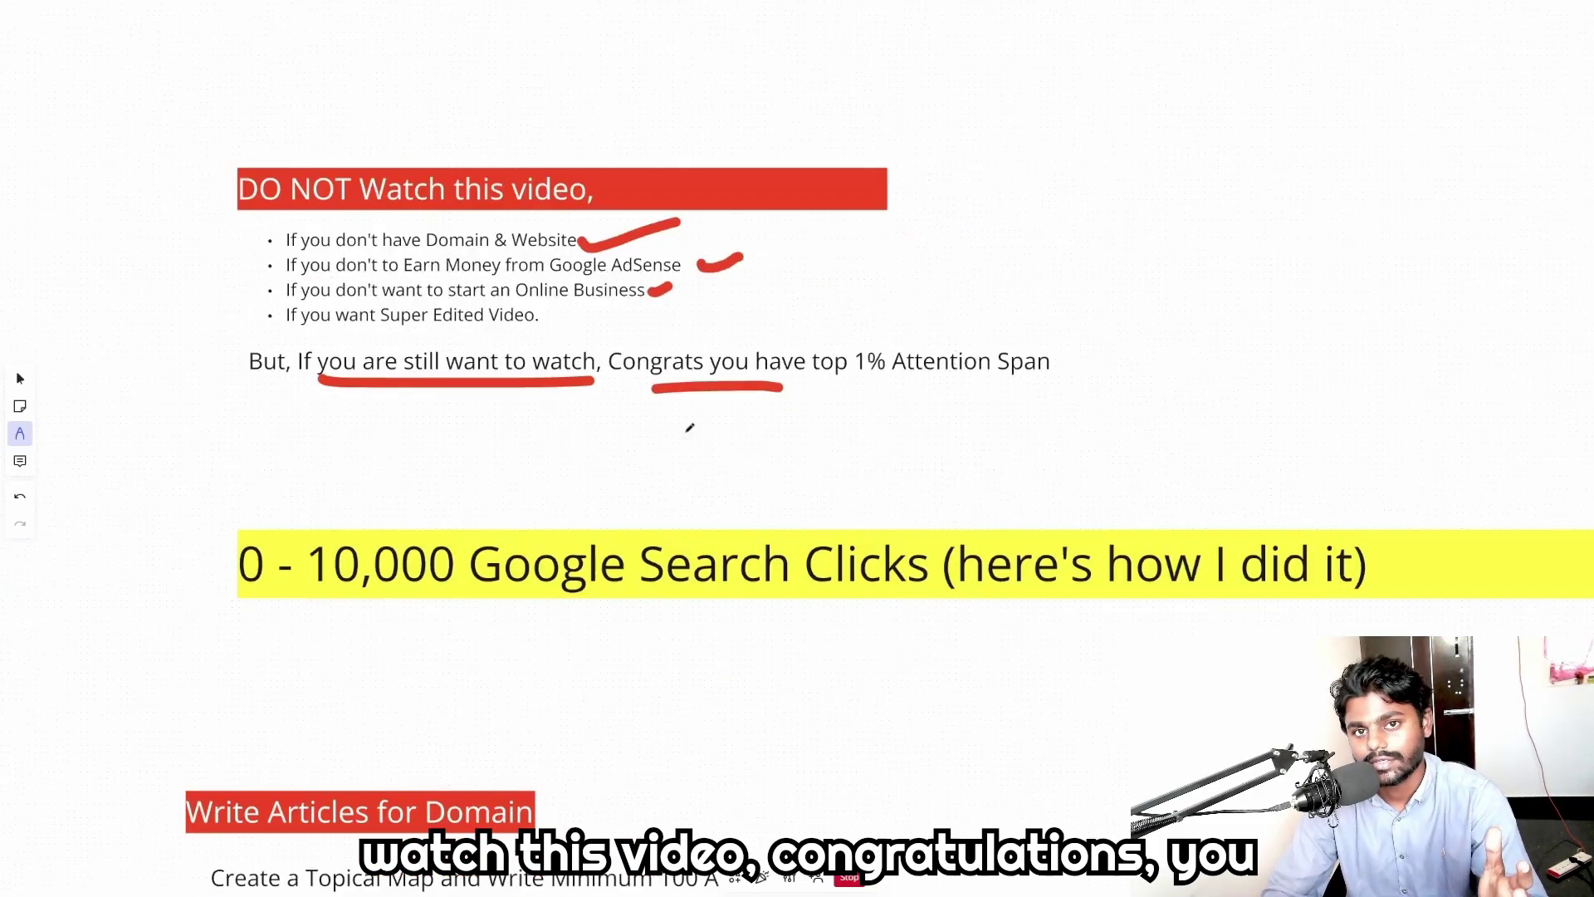
Underline "0 - 10,000" in red in the Google Search Clicks heading.
{"action": "scroll", "coordinate": [690, 342], "scroll_direction": "down", "scroll_amount": 1}
{"action": "scroll", "coordinate": [691, 342], "scroll_direction": "left", "scroll_amount": 1}
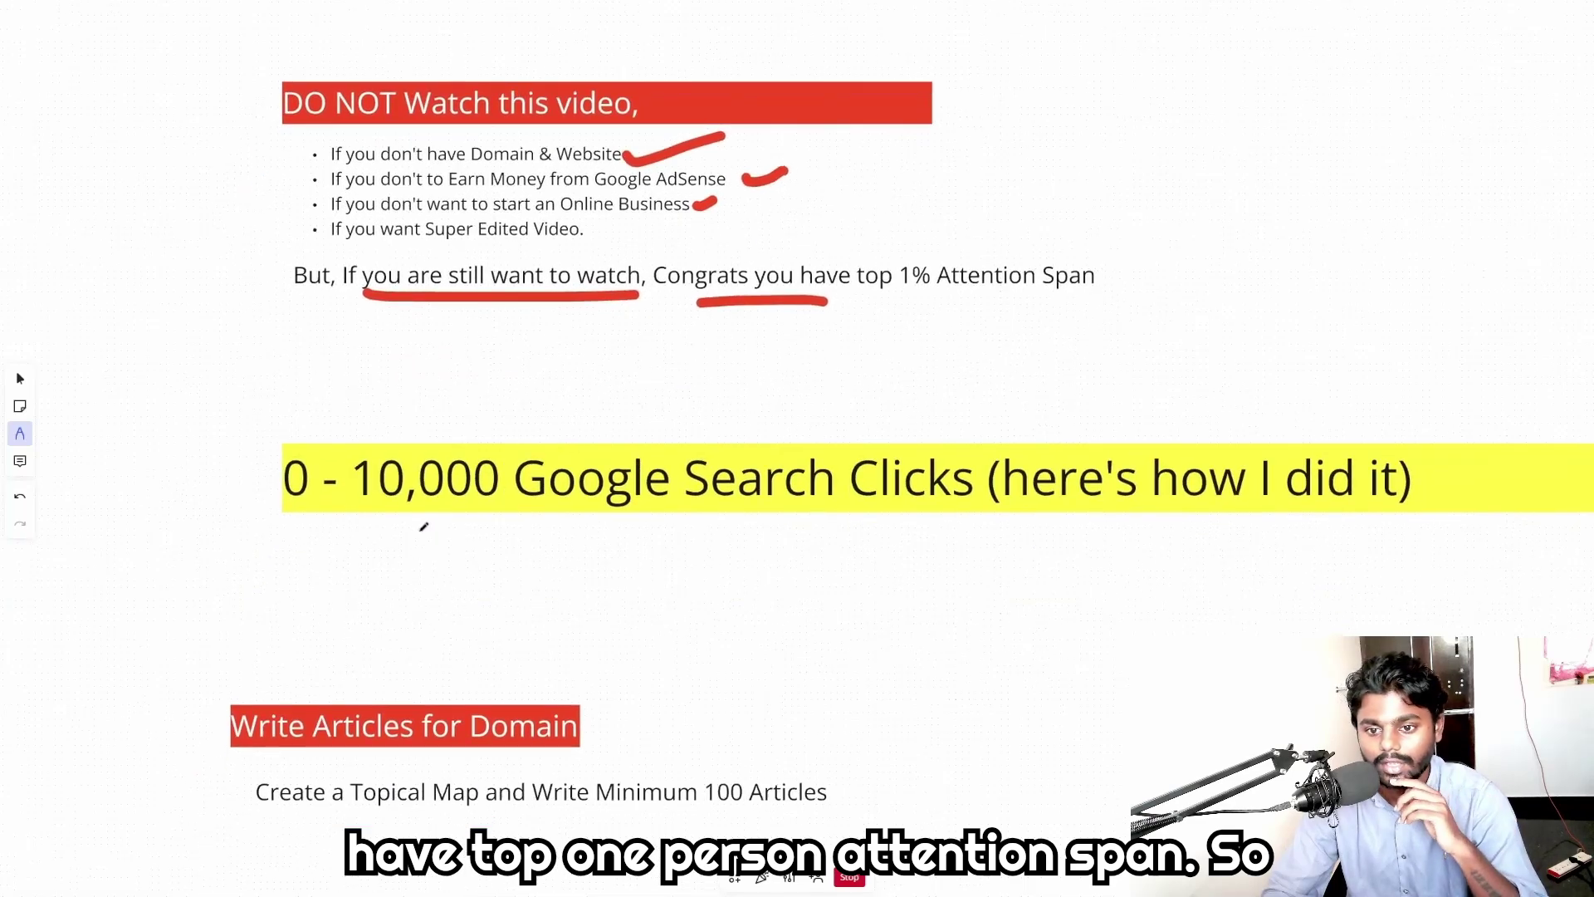
{"action": "scroll", "coordinate": [424, 527], "scroll_direction": "down", "scroll_amount": 1}
{"action": "scroll", "coordinate": [423, 526], "scroll_direction": "right", "scroll_amount": 1}
{"action": "left_click_drag", "start_coordinate": [265, 411], "coordinate": [434, 421]}
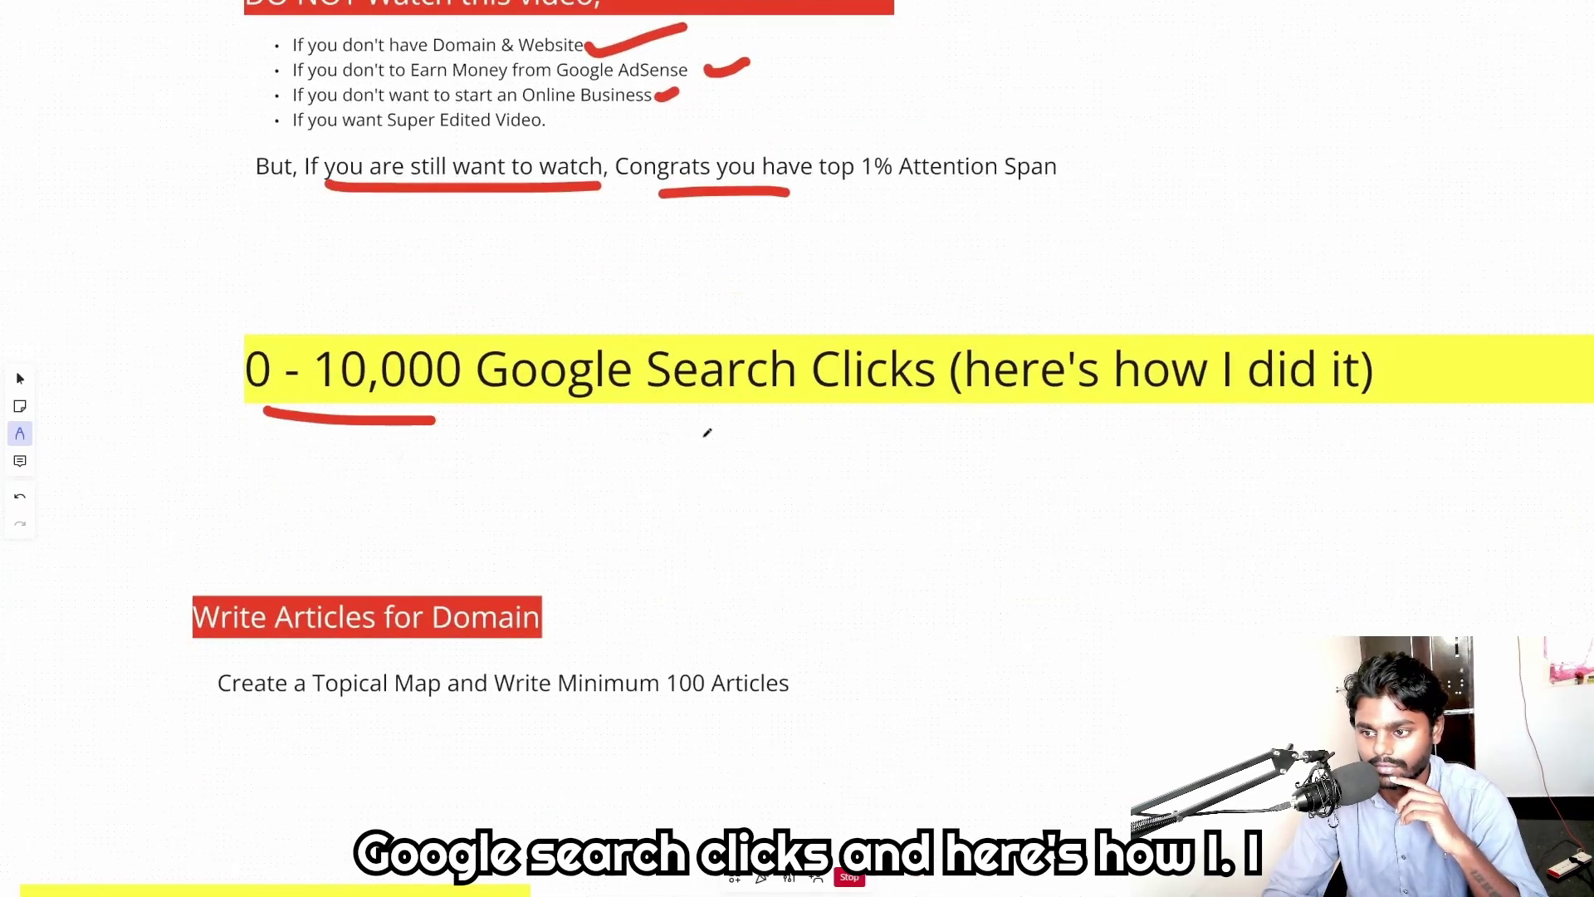
Underline "Create a Topical Map" and "Write Minimum" in red below "Write Articles for Domain", and circle "Topical Map".
{"action": "scroll", "coordinate": [723, 430], "scroll_direction": "down", "scroll_amount": 1}
{"action": "scroll", "coordinate": [724, 431], "scroll_direction": "left", "scroll_amount": 1}
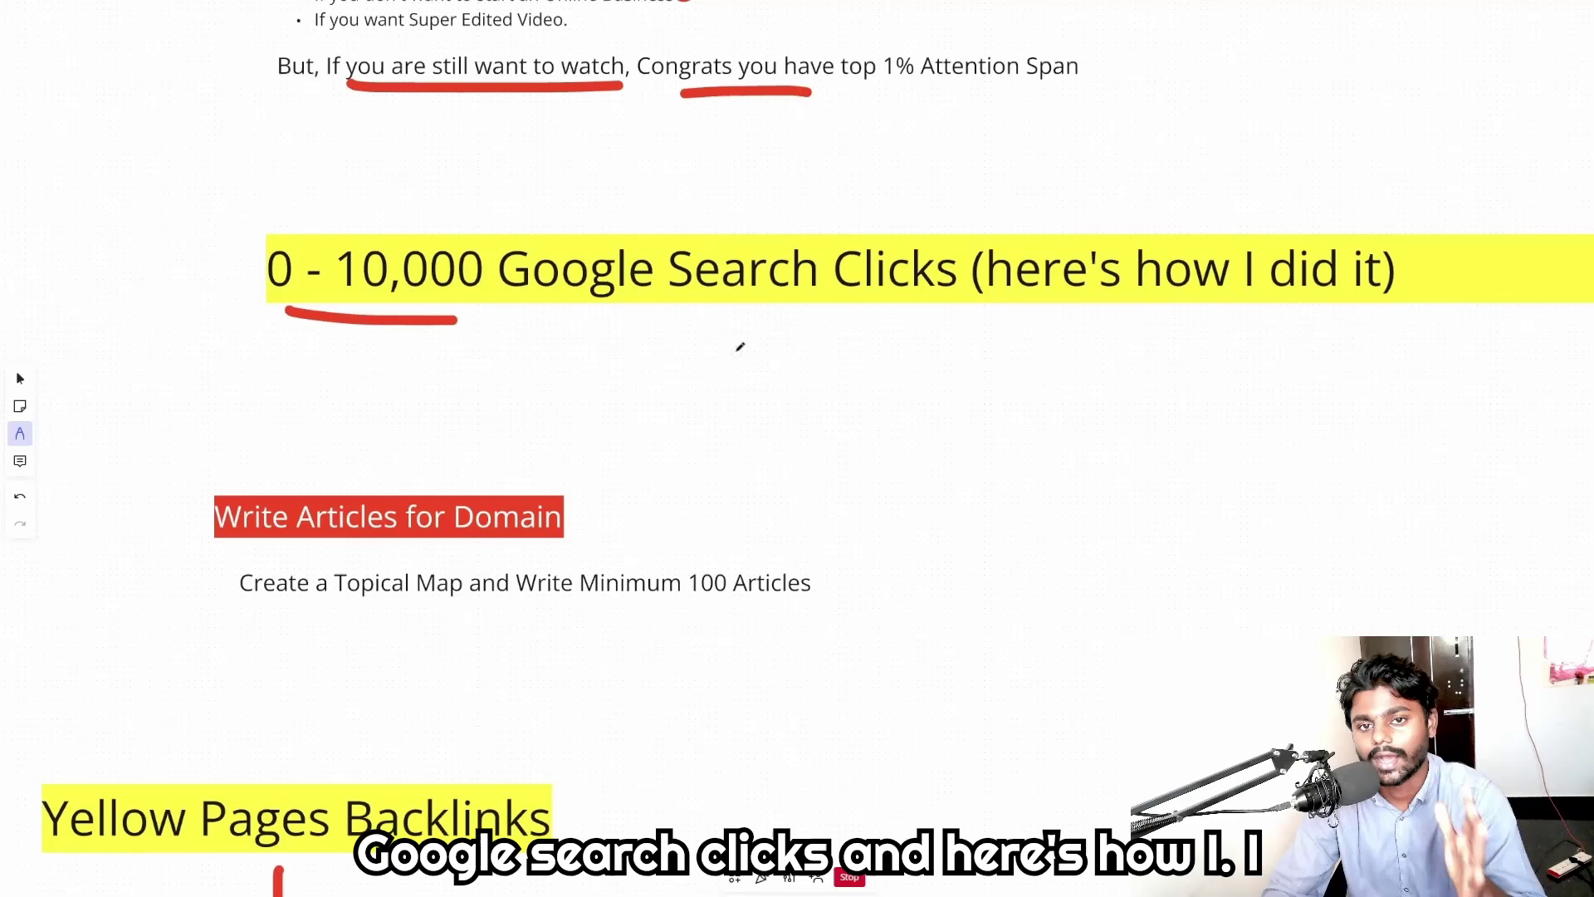
{"action": "scroll", "coordinate": [719, 413], "scroll_direction": "left", "scroll_amount": 1}
{"action": "scroll", "coordinate": [797, 438], "scroll_direction": "up", "scroll_amount": 1}
{"action": "scroll", "coordinate": [797, 438], "scroll_direction": "left", "scroll_amount": 1}
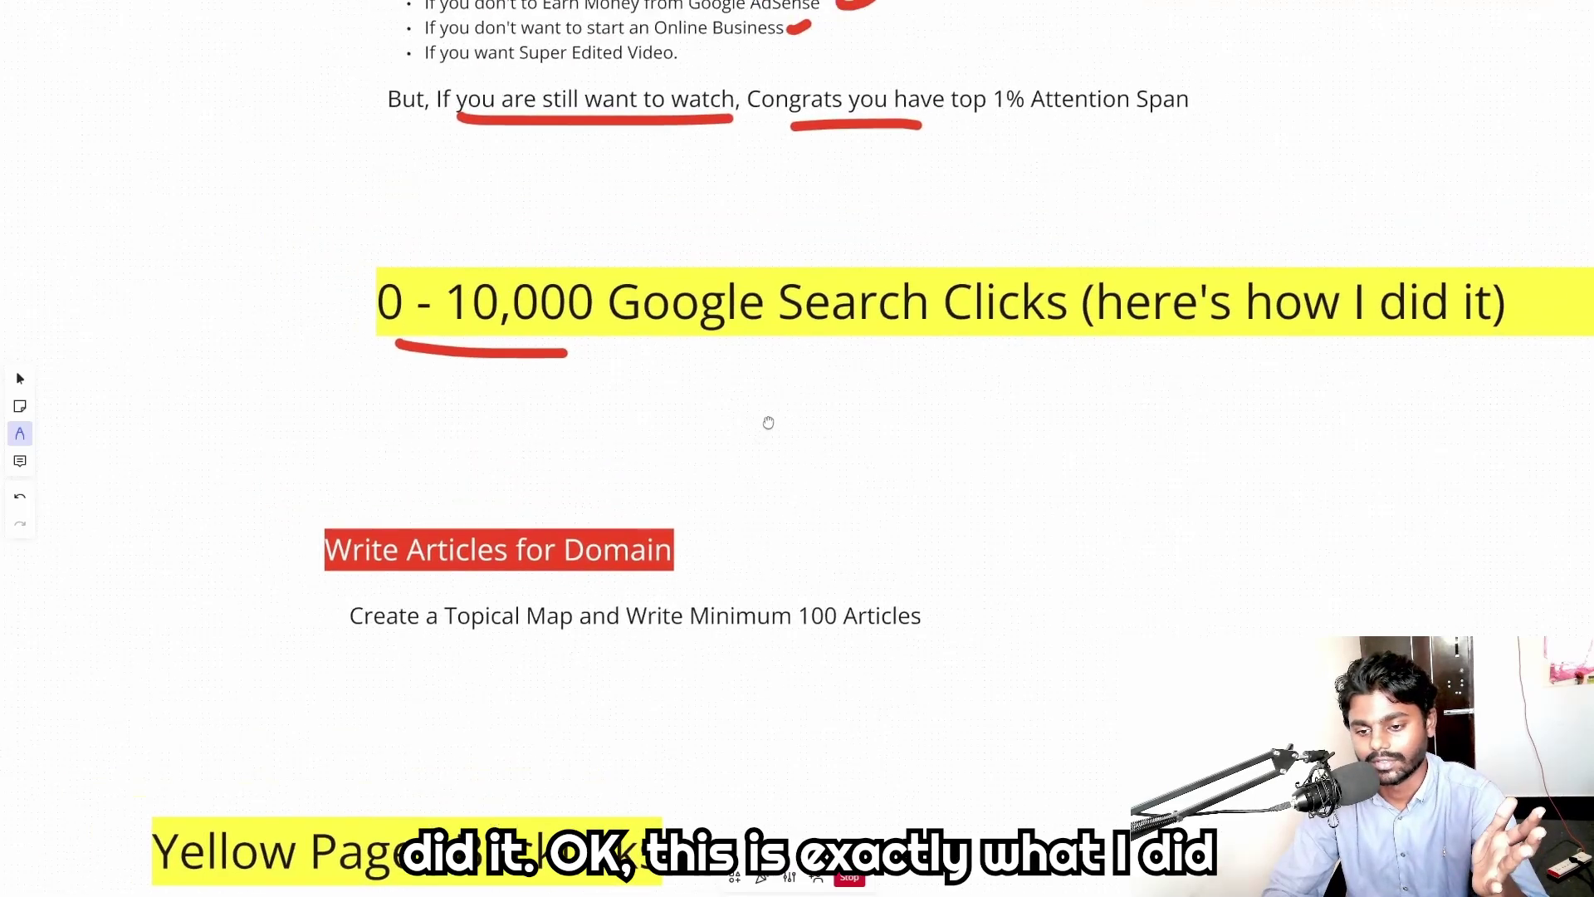
{"action": "left_click_drag", "start_coordinate": [768, 423], "coordinate": [835, 375]}
{"action": "scroll", "coordinate": [747, 478], "scroll_direction": "up", "scroll_amount": 3}
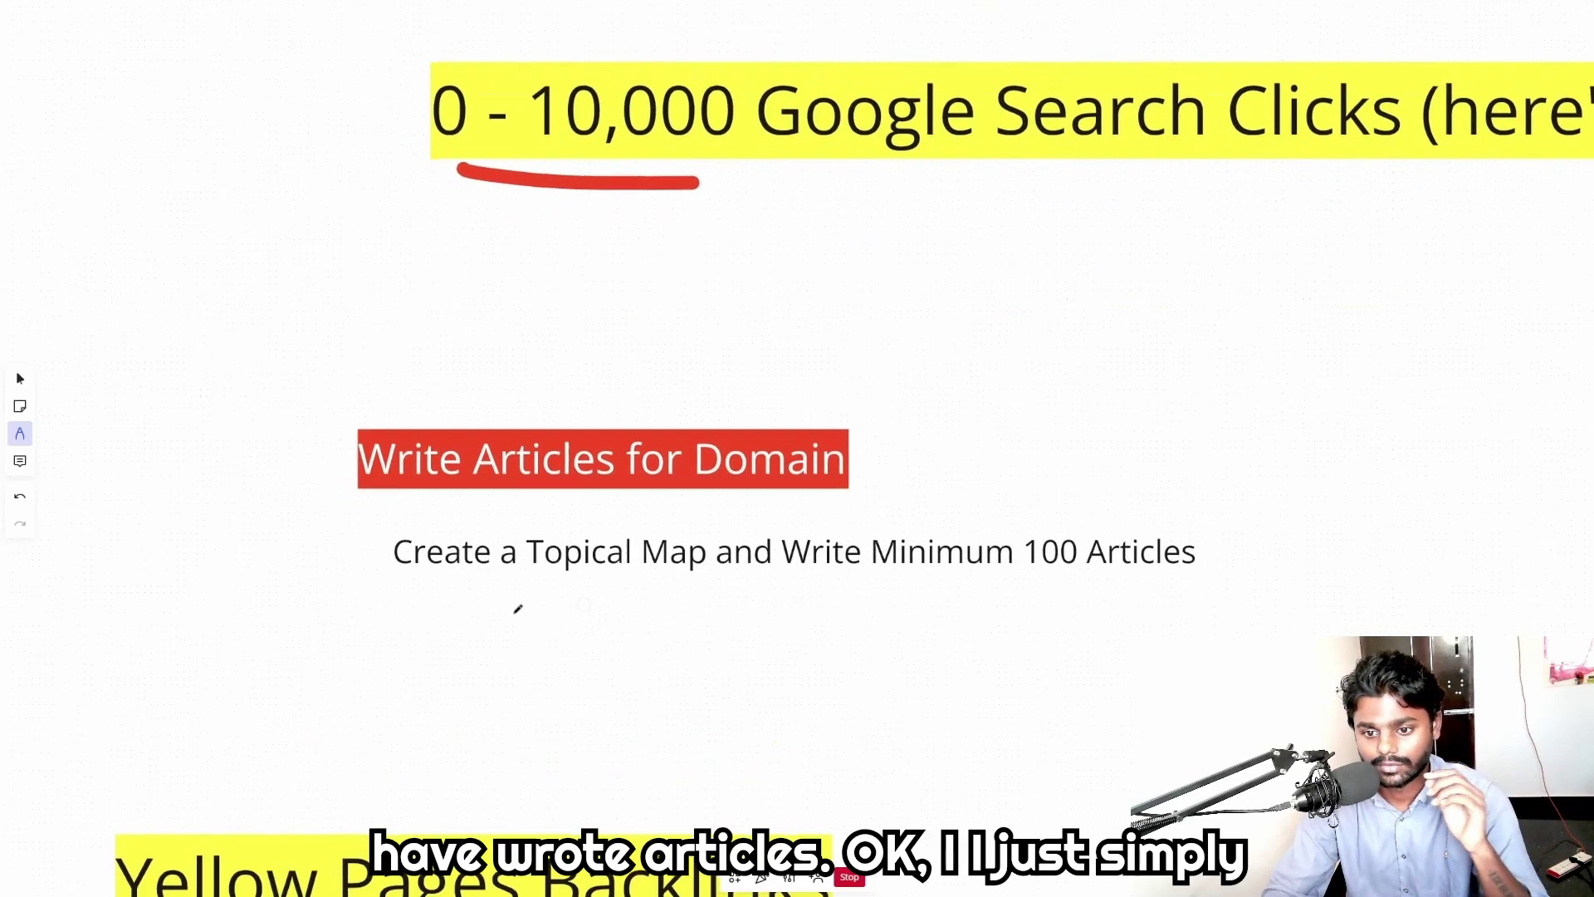
{"action": "left_click_drag", "start_coordinate": [419, 591], "coordinate": [674, 586]}
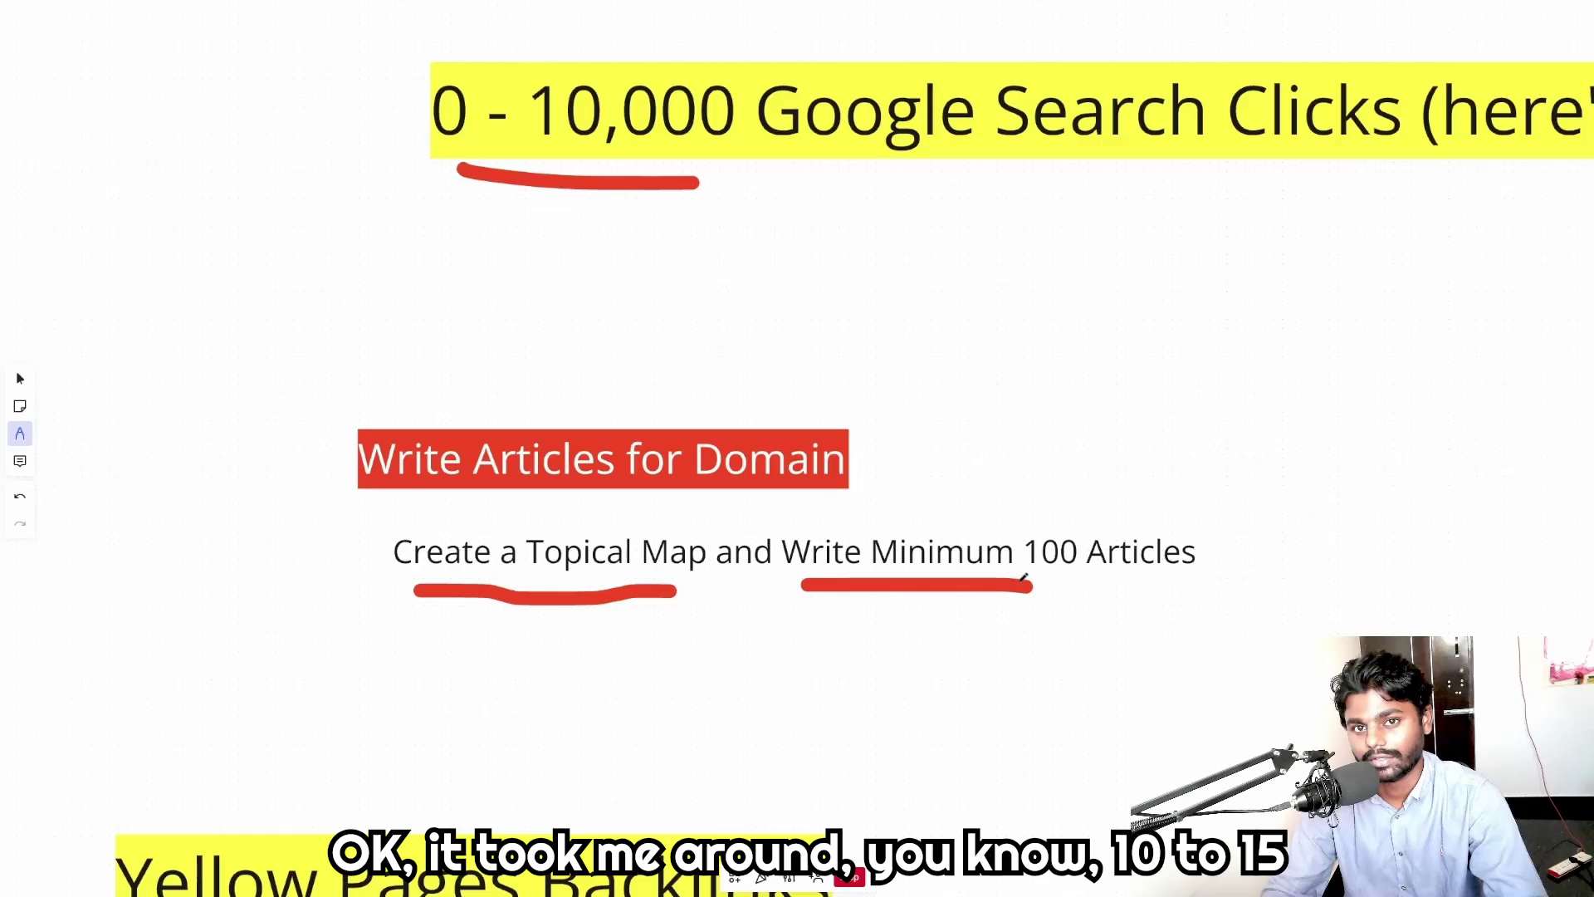
{"action": "scroll", "coordinate": [864, 535], "scroll_direction": "down", "scroll_amount": 1}
{"action": "scroll", "coordinate": [865, 536], "scroll_direction": "up", "scroll_amount": 1}
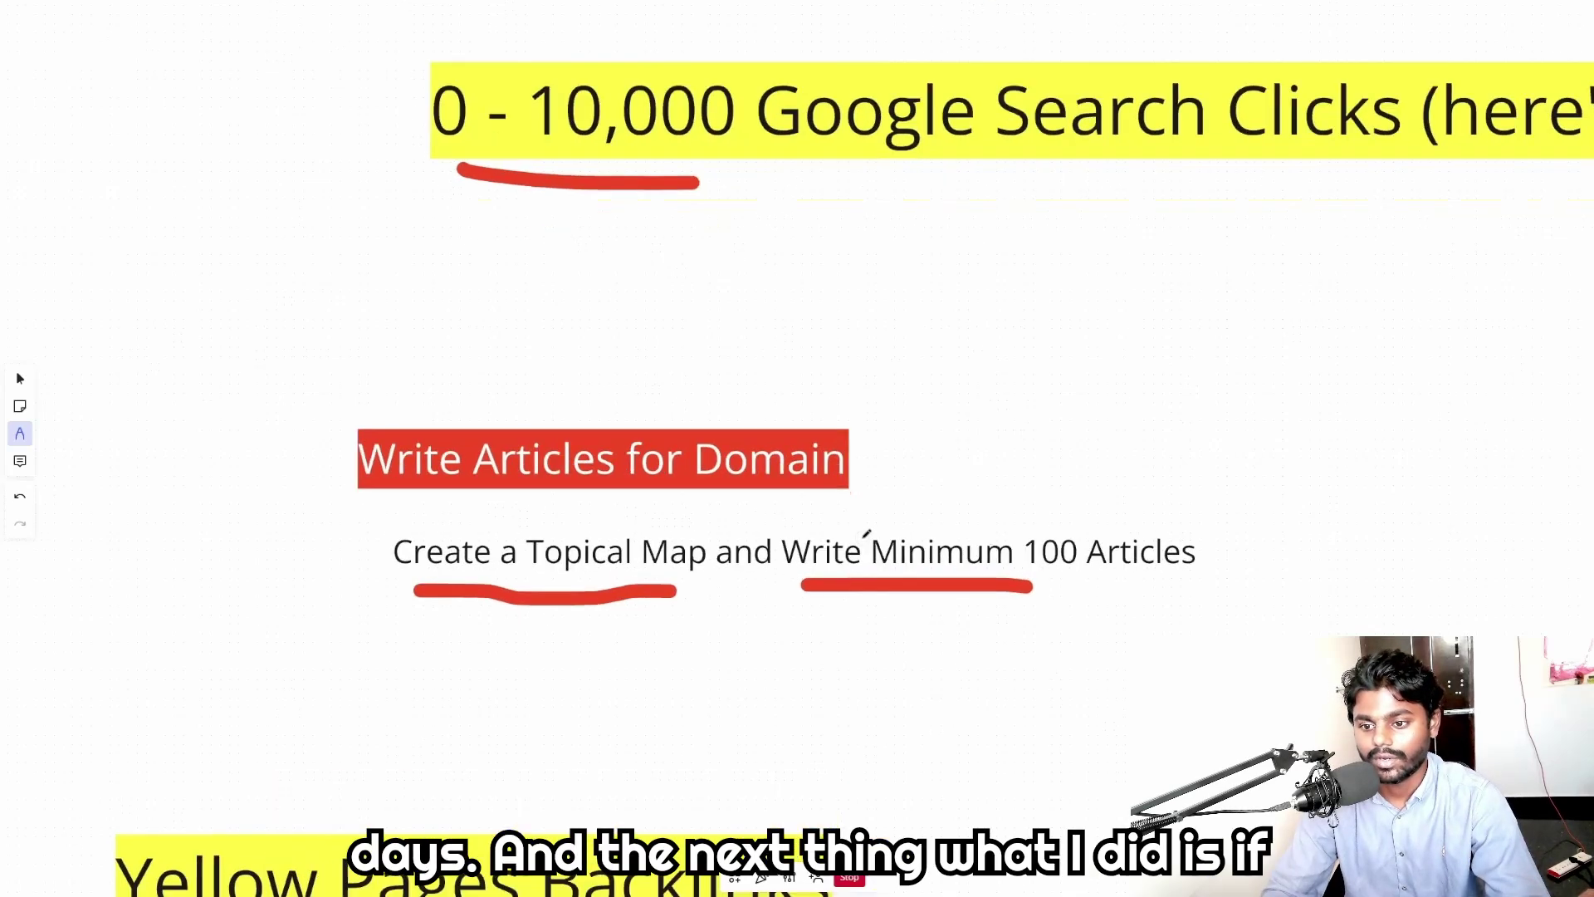
{"action": "mouse_move", "coordinate": [552, 507]}
{"action": "left_mouse_down"}
{"action": "mouse_move", "coordinate": [669, 630]}
{"action": "mouse_move", "coordinate": [549, 515]}
{"action": "left_mouse_up"}
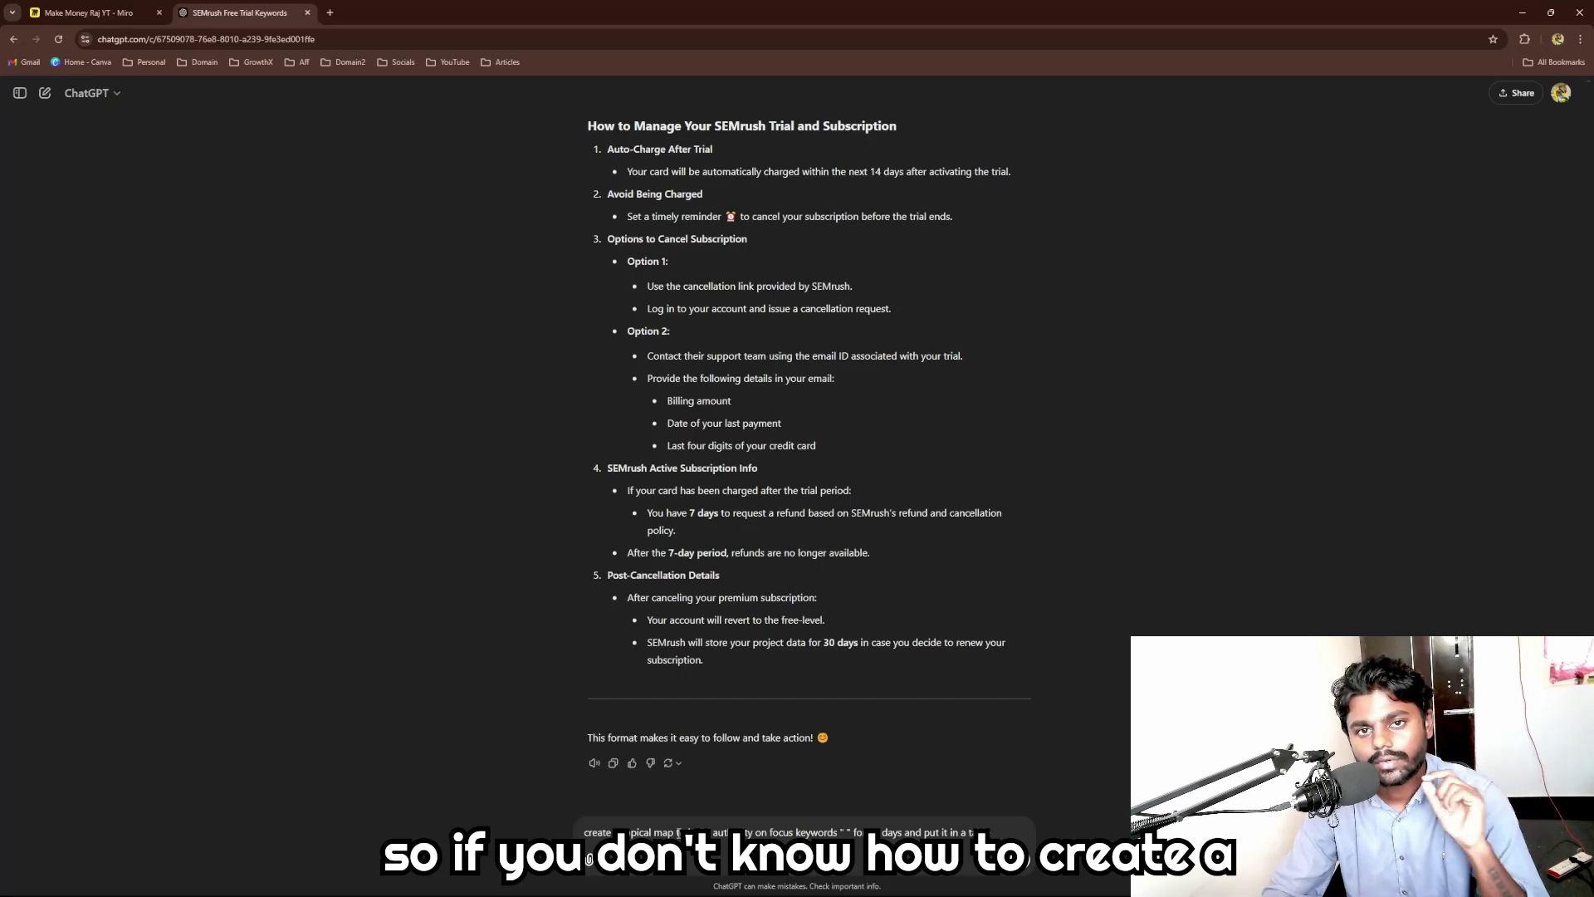
In ChatGPT, submit the prompt "create a topical map to build authority on focus keywords "dog food" for 30 days and put it in a table".
{"action": "type", "text": "le"}
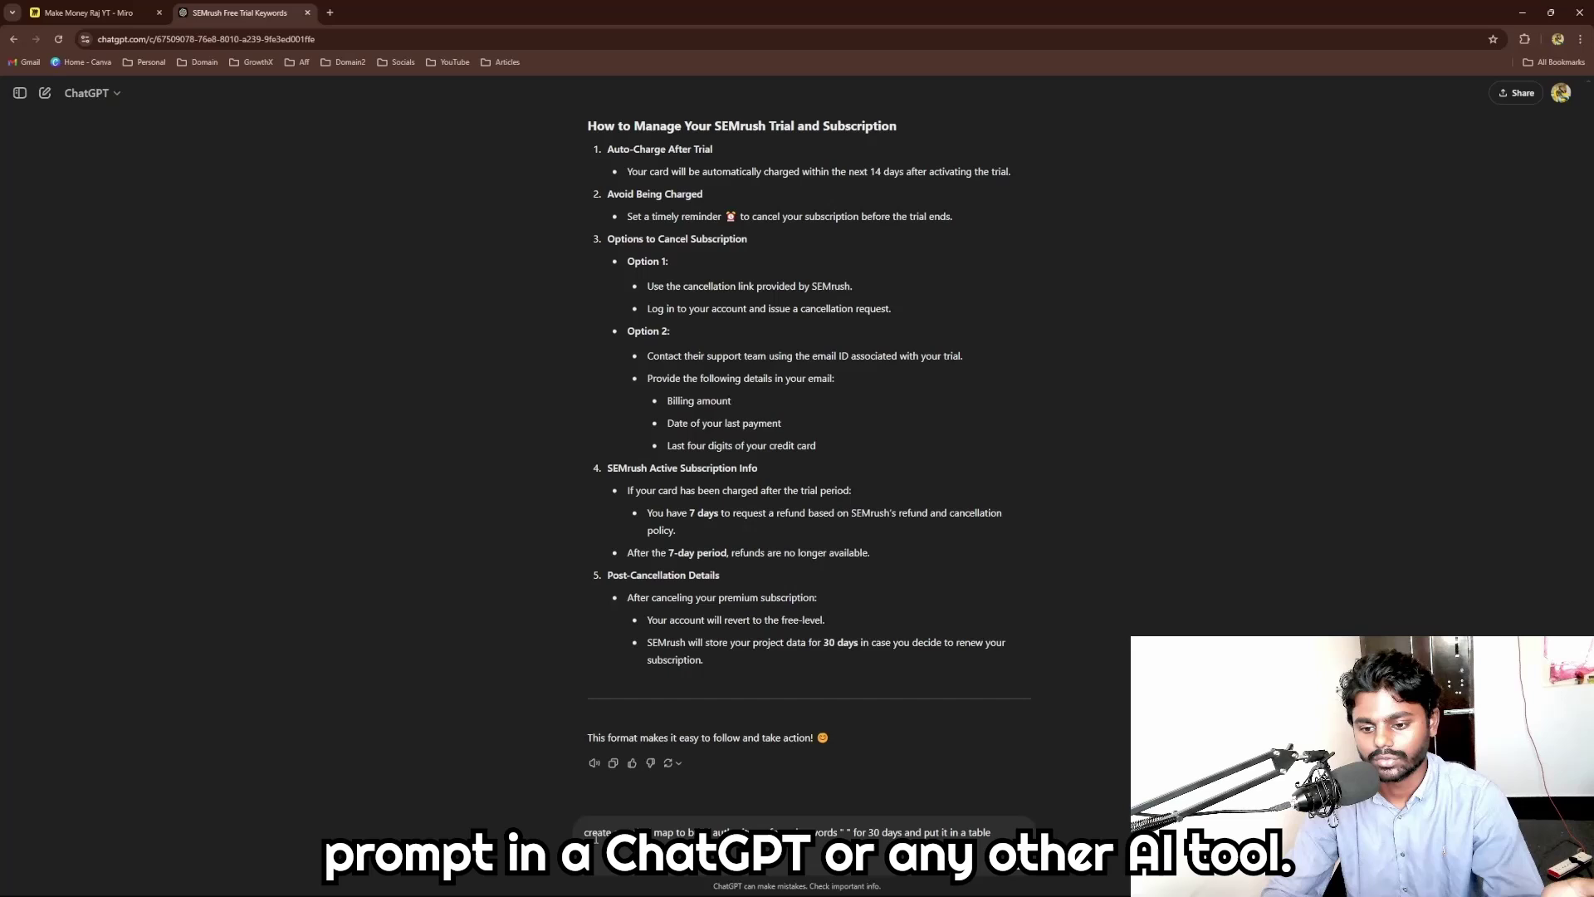
{"action": "left_click", "coordinate": [686, 834]}
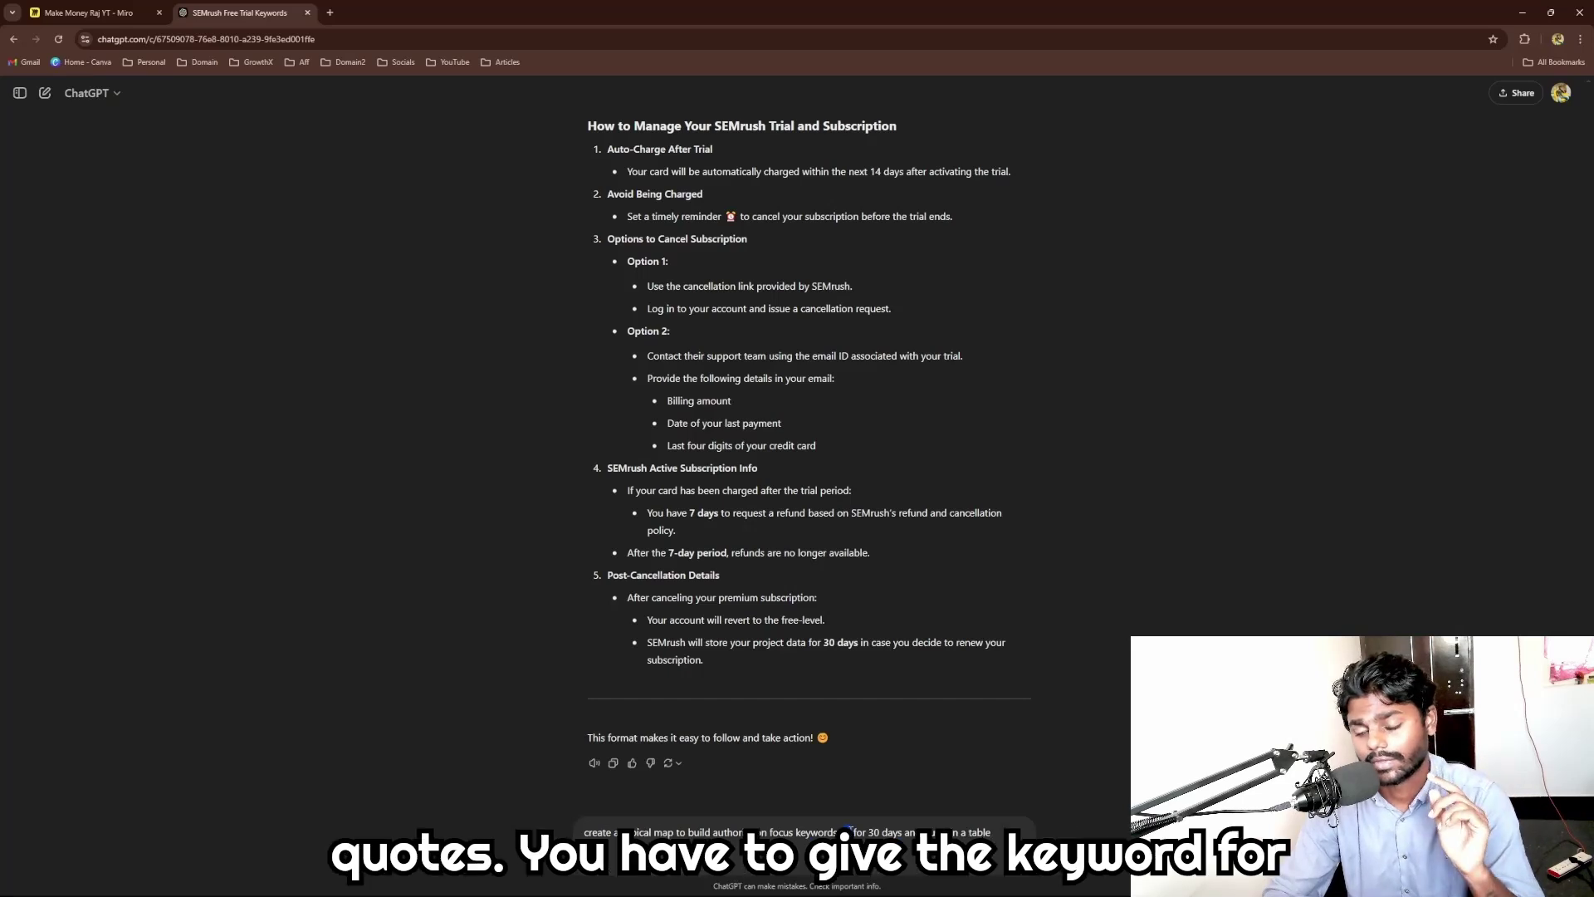
{"action": "left_click_drag", "start_coordinate": [853, 830], "coordinate": [881, 832]}
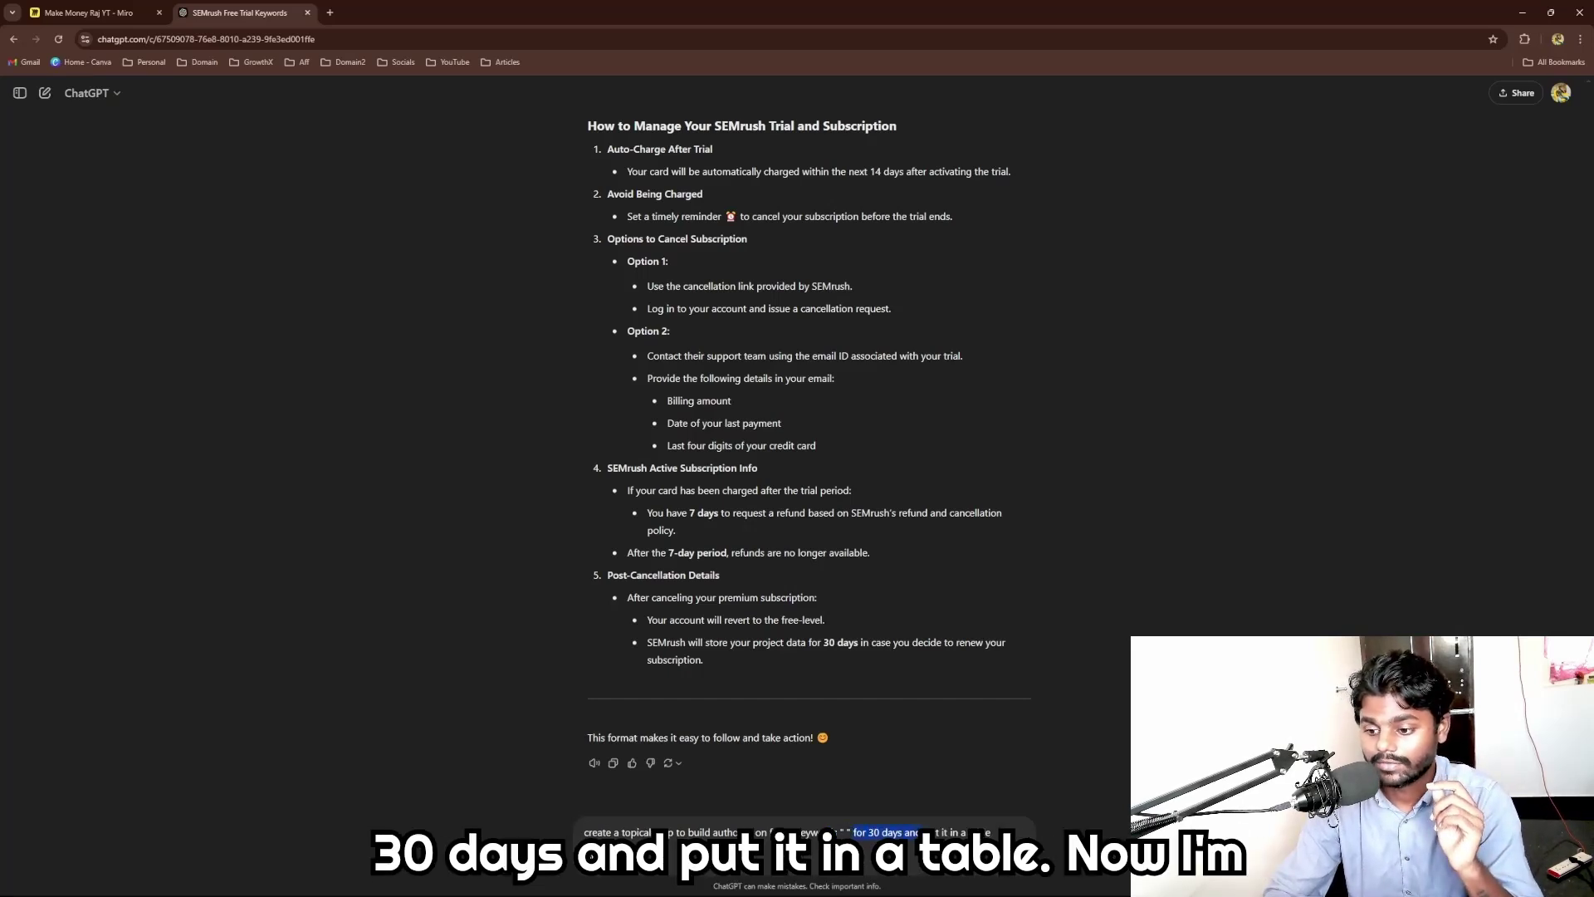
{"action": "left_click", "coordinate": [846, 832]}
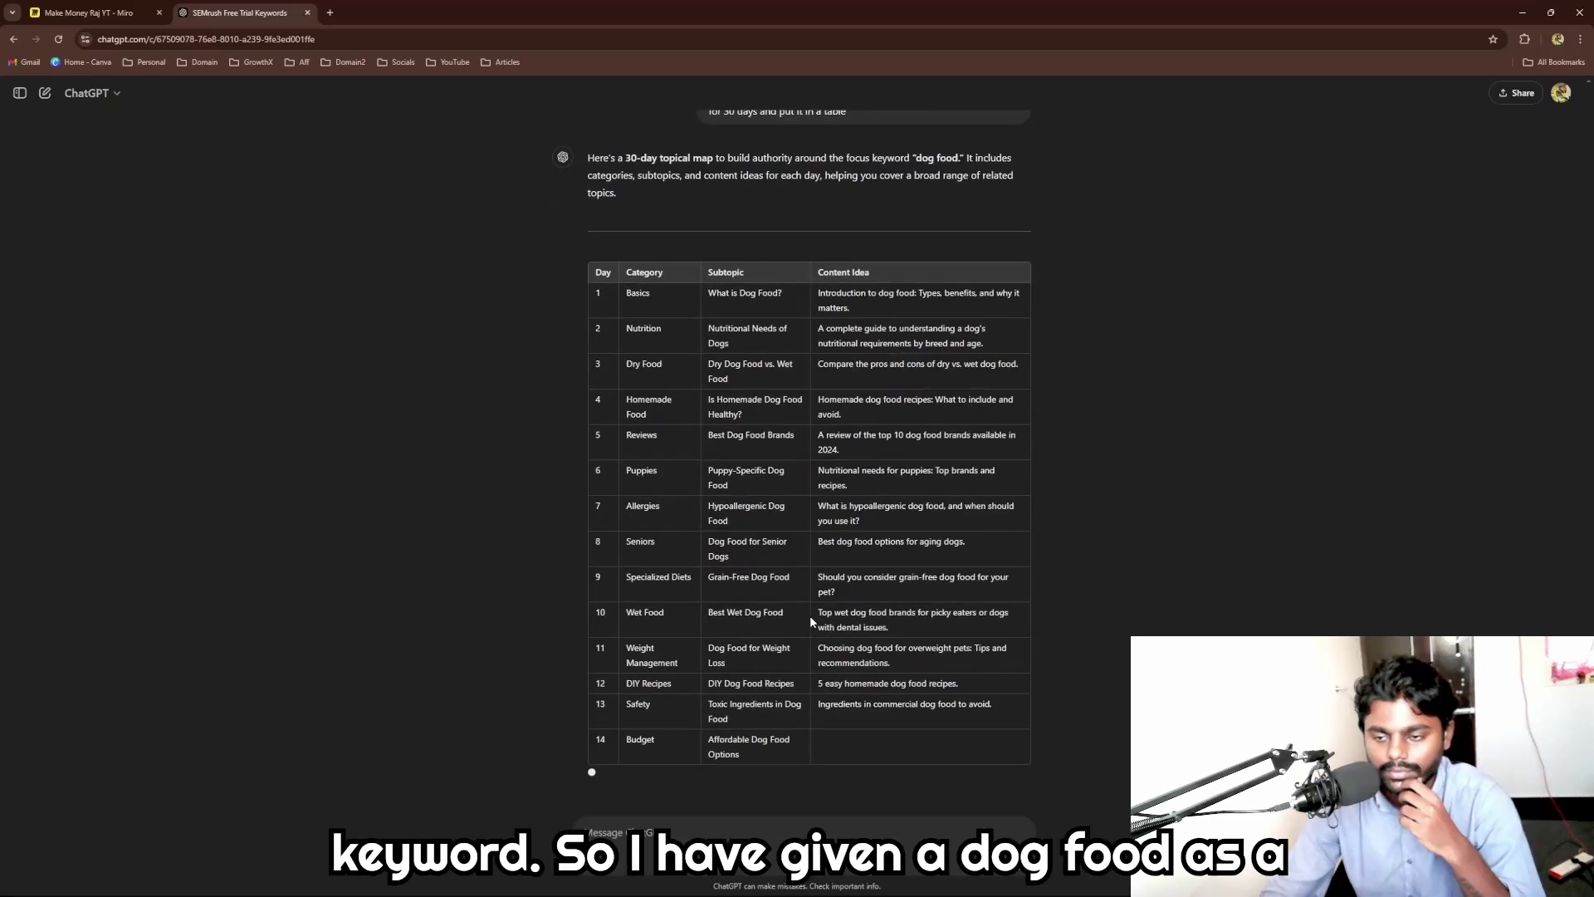
Review the generated dog food topical map table, checking its category, subtopic and content idea columns.
{"action": "scroll", "coordinate": [791, 520], "scroll_direction": "up", "scroll_amount": 3}
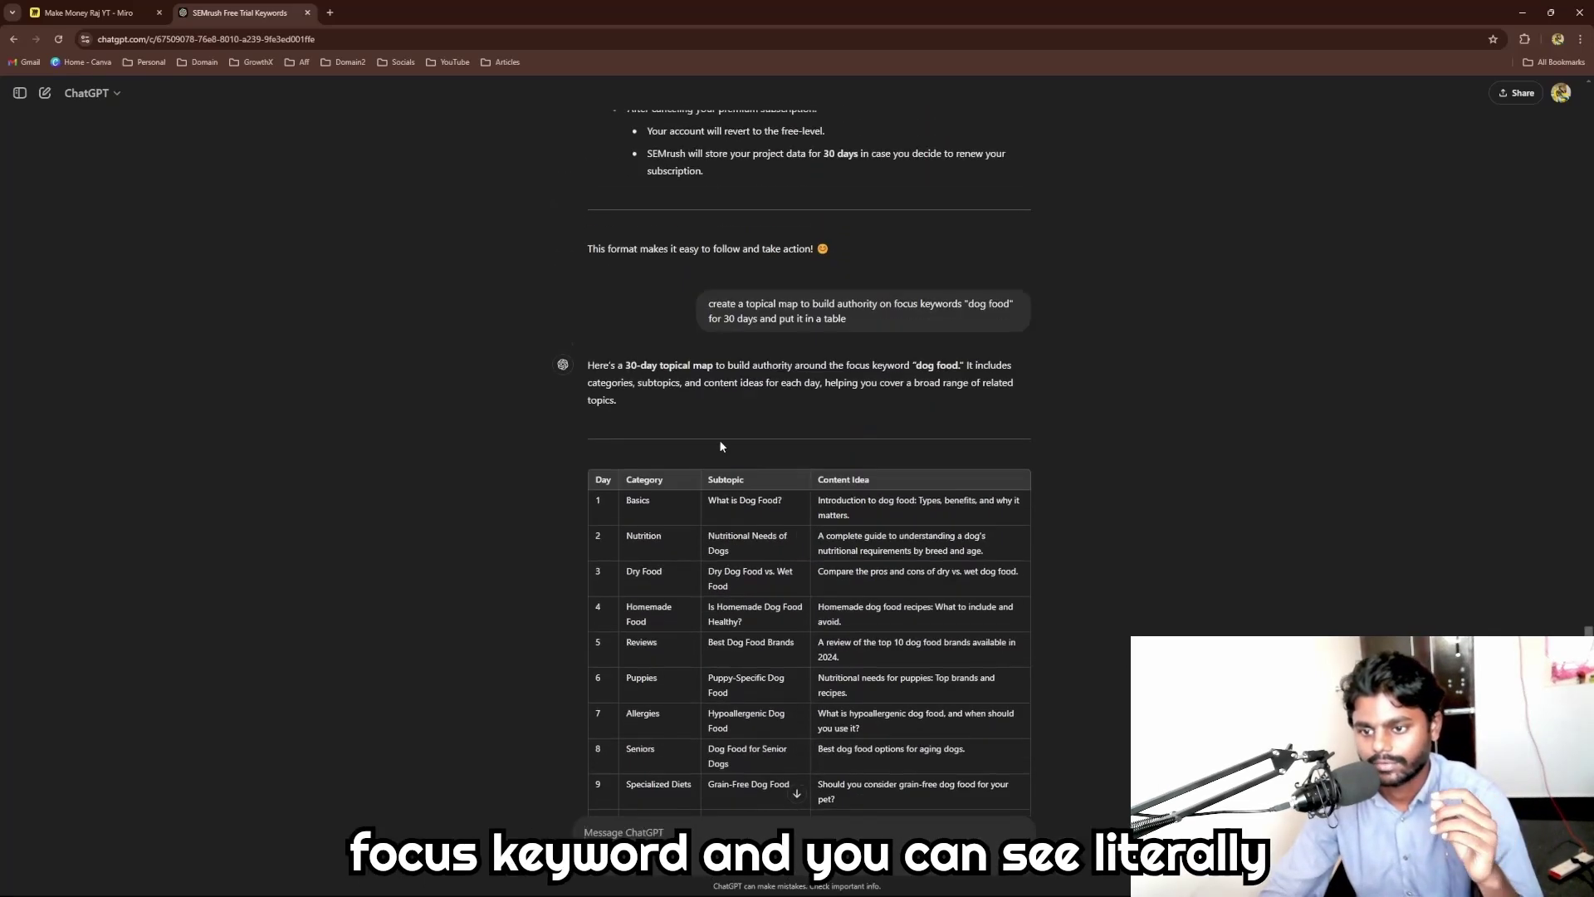
{"action": "scroll", "coordinate": [718, 548], "scroll_direction": "down", "scroll_amount": 3}
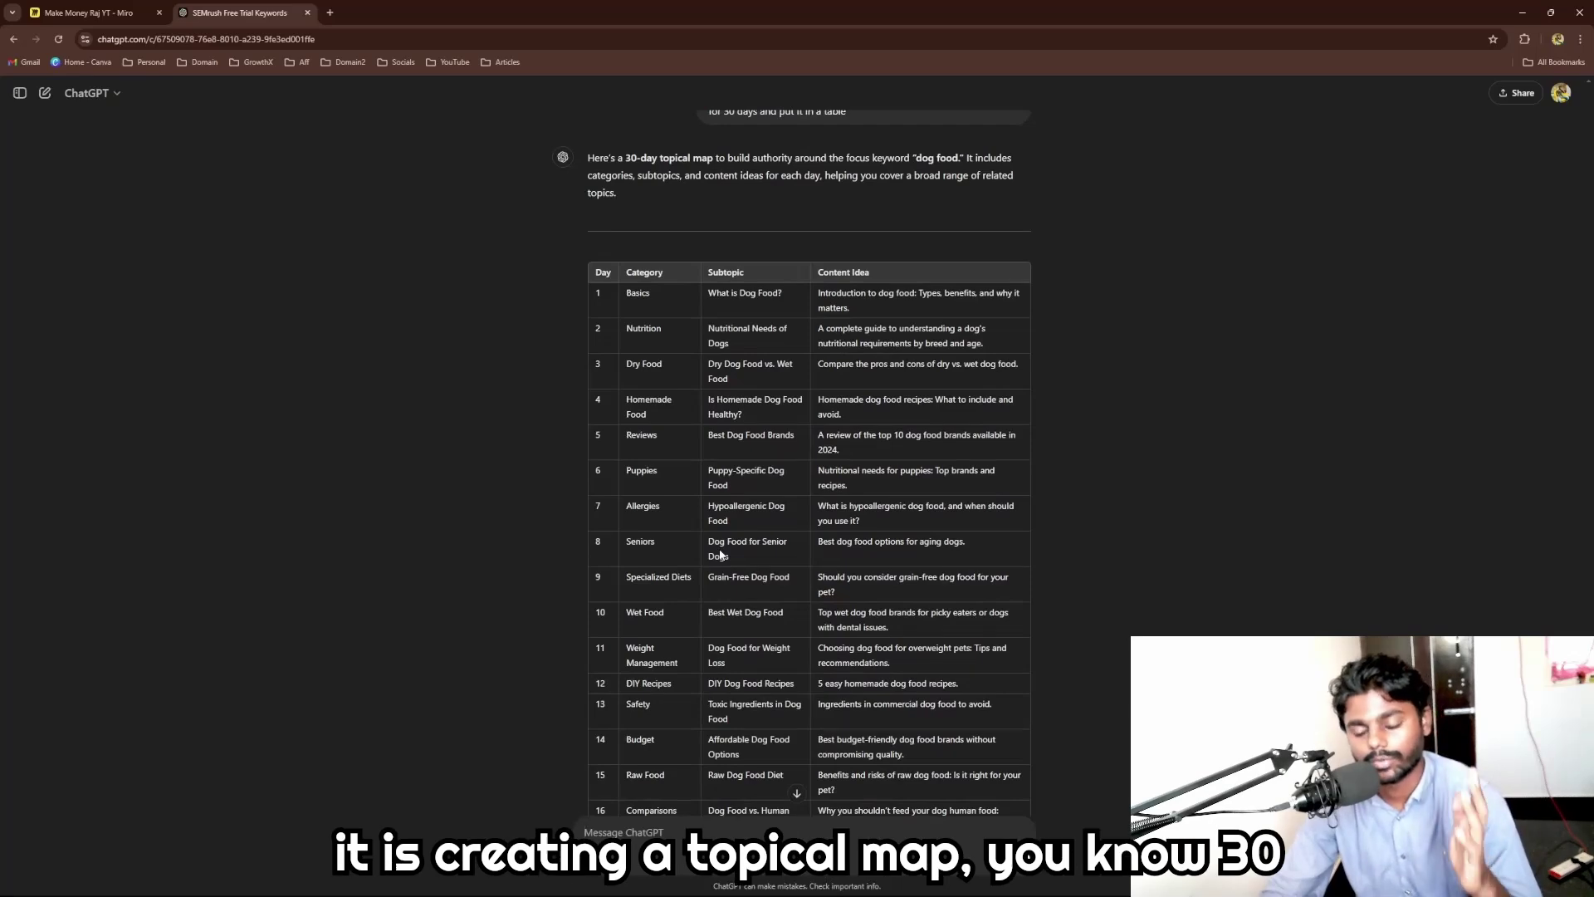
{"action": "scroll", "coordinate": [721, 554], "scroll_direction": "down", "scroll_amount": 2}
{"action": "scroll", "coordinate": [688, 496], "scroll_direction": "up", "scroll_amount": 3}
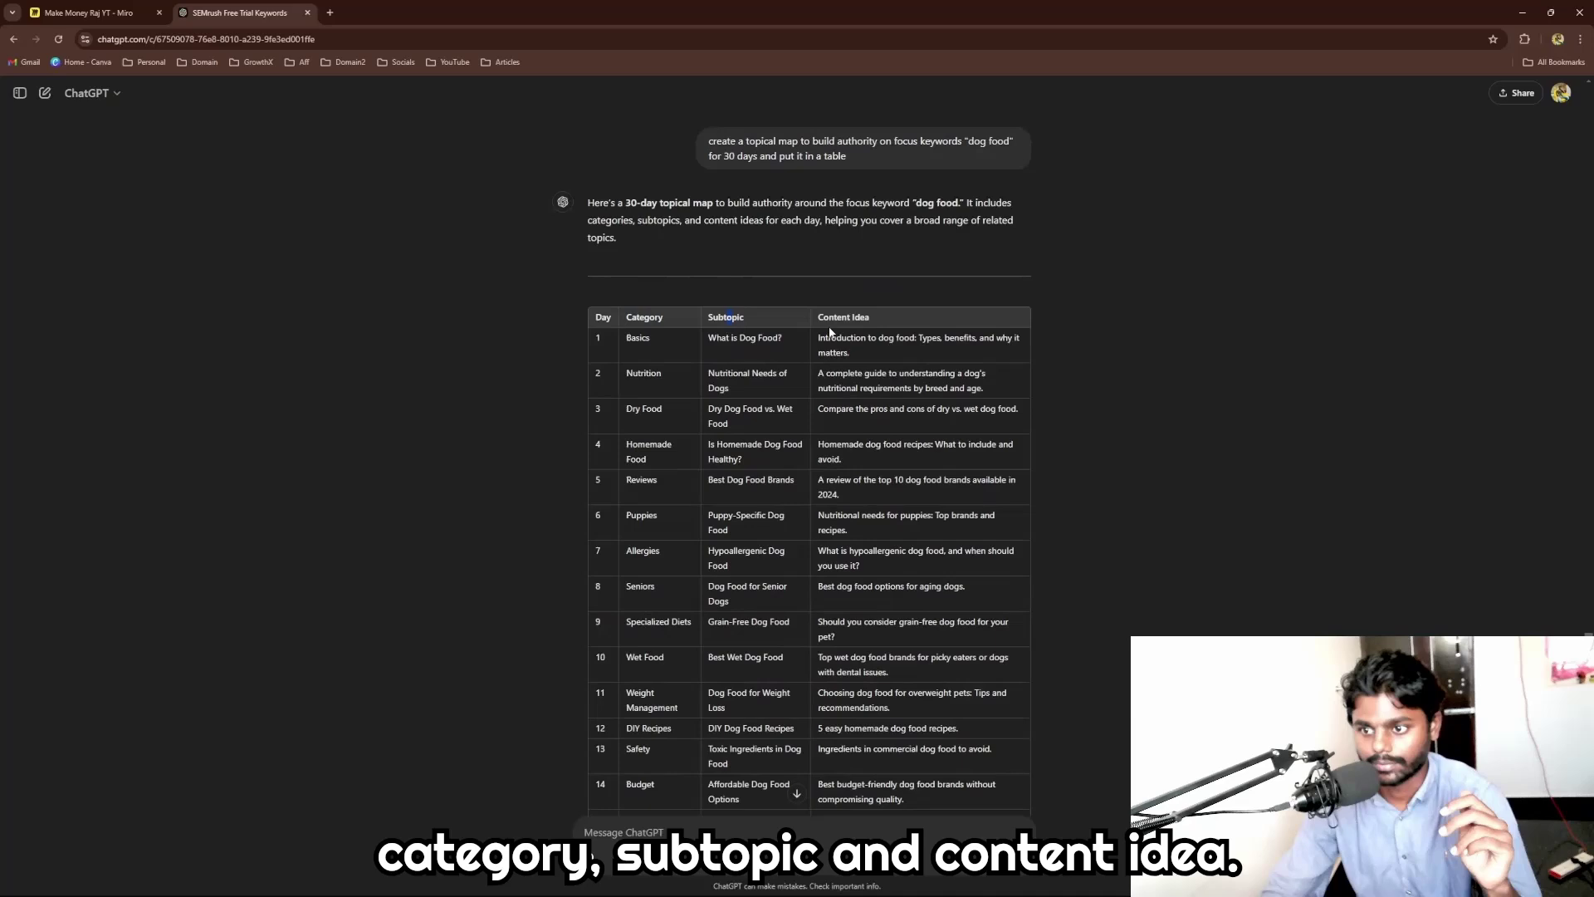
{"action": "left_click_drag", "start_coordinate": [818, 442], "coordinate": [847, 468]}
{"action": "left_click", "coordinate": [845, 462]}
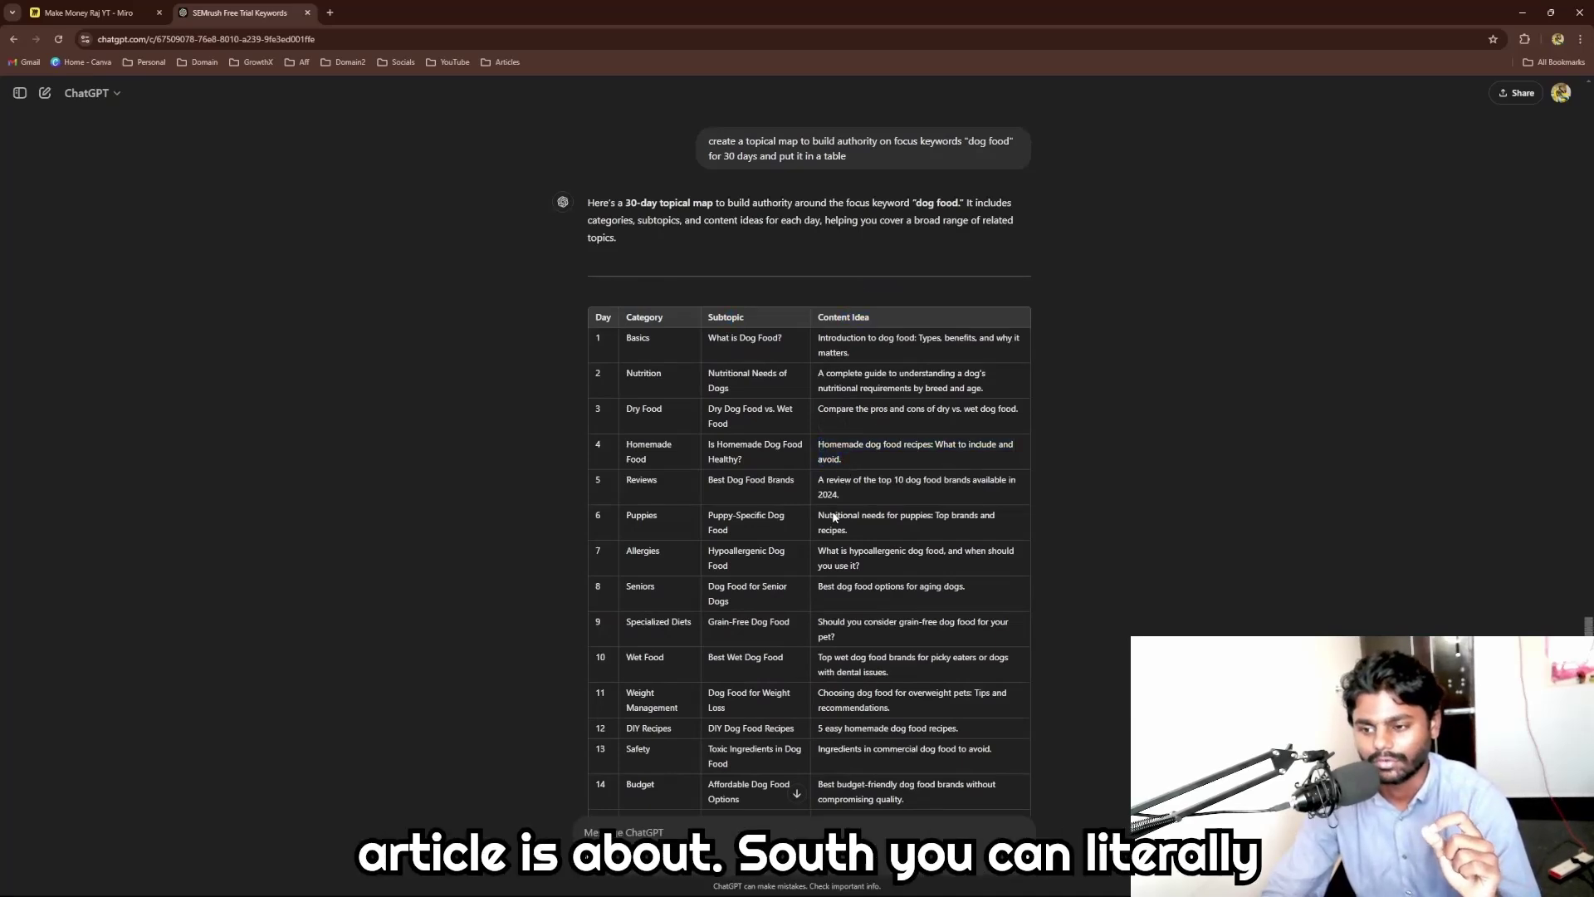
{"action": "scroll", "coordinate": [834, 573], "scroll_direction": "down", "scroll_amount": 5}
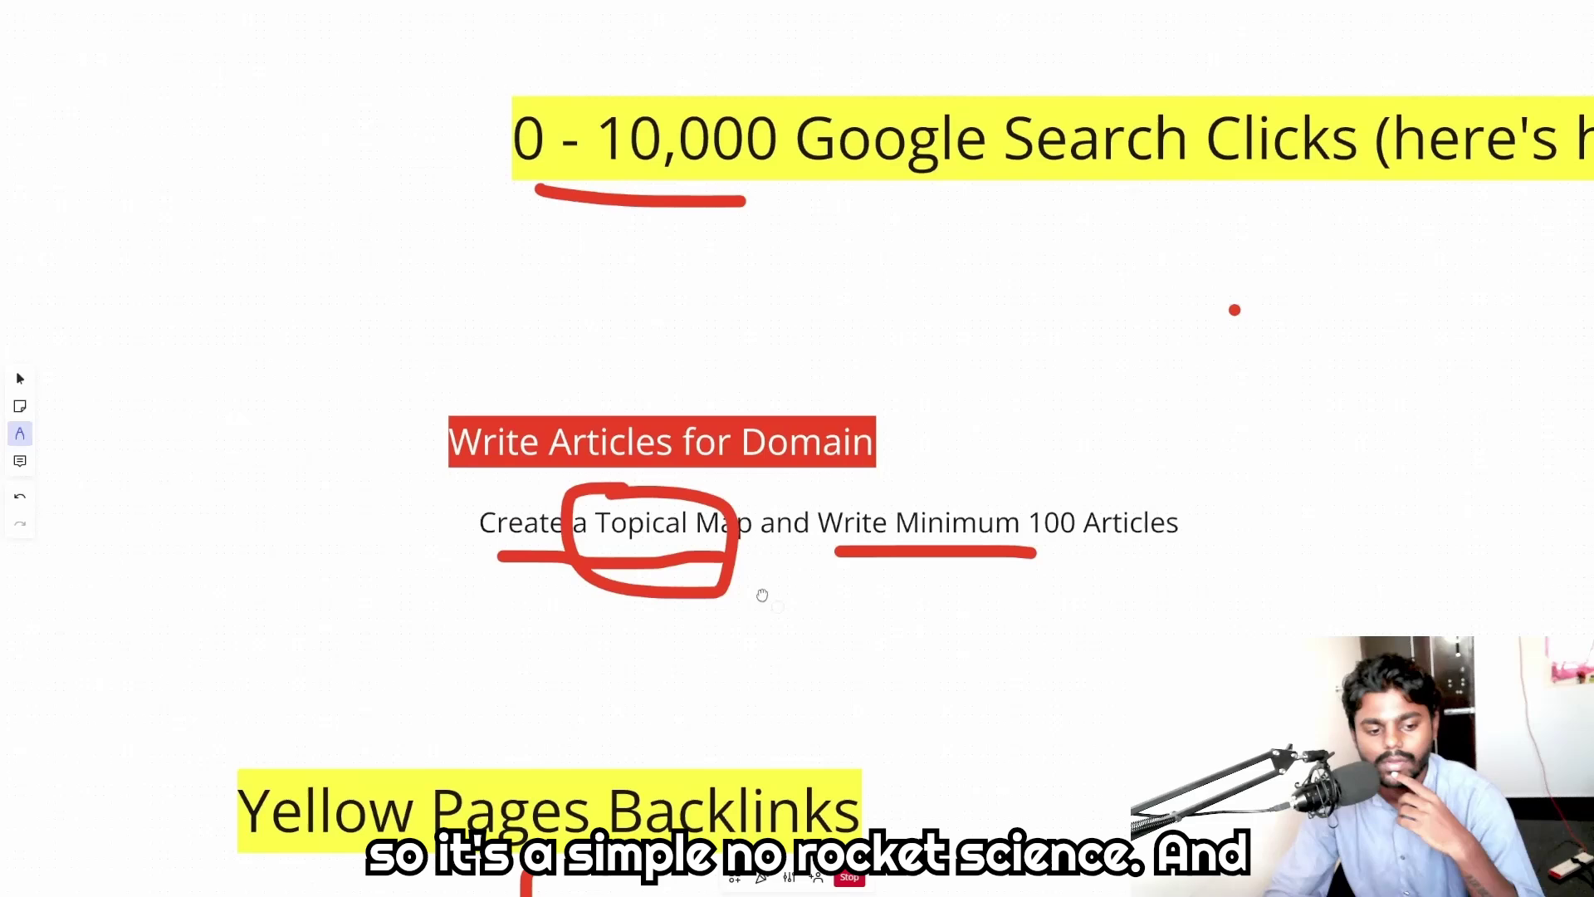
Return to the Miro board and circle the "Yellow Pages Backlinks" heading in red.
{"action": "scroll", "coordinate": [874, 480], "scroll_direction": "down", "scroll_amount": 5}
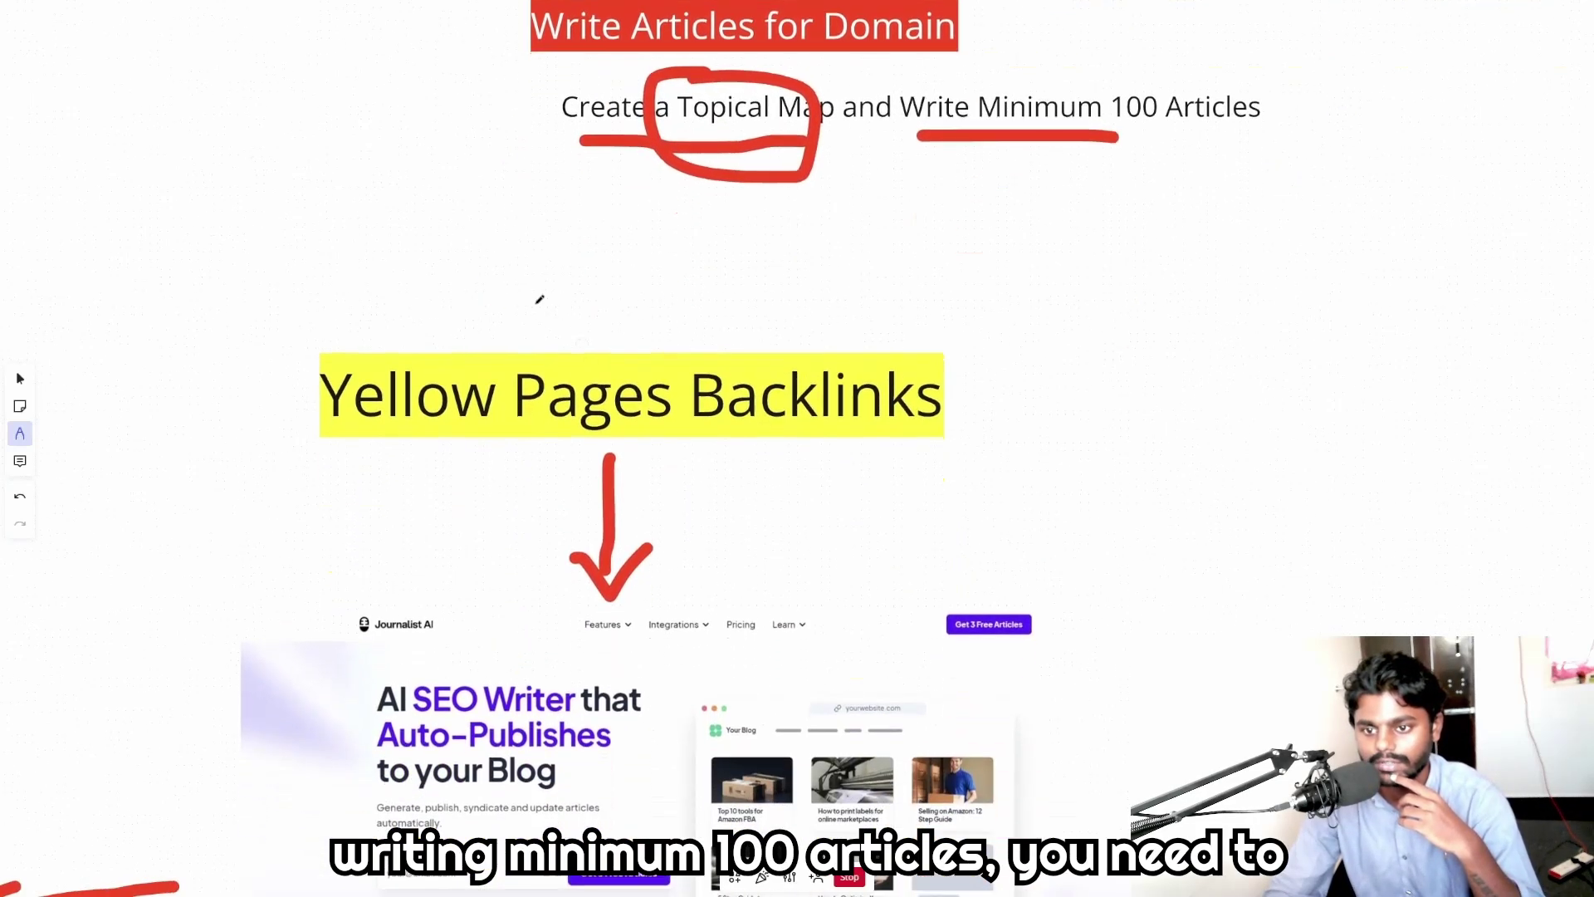
{"action": "mouse_move", "coordinate": [563, 311]}
{"action": "left_mouse_down"}
{"action": "mouse_move", "coordinate": [326, 369]}
{"action": "mouse_move", "coordinate": [1015, 419]}
{"action": "mouse_move", "coordinate": [564, 349]}
{"action": "left_mouse_up"}
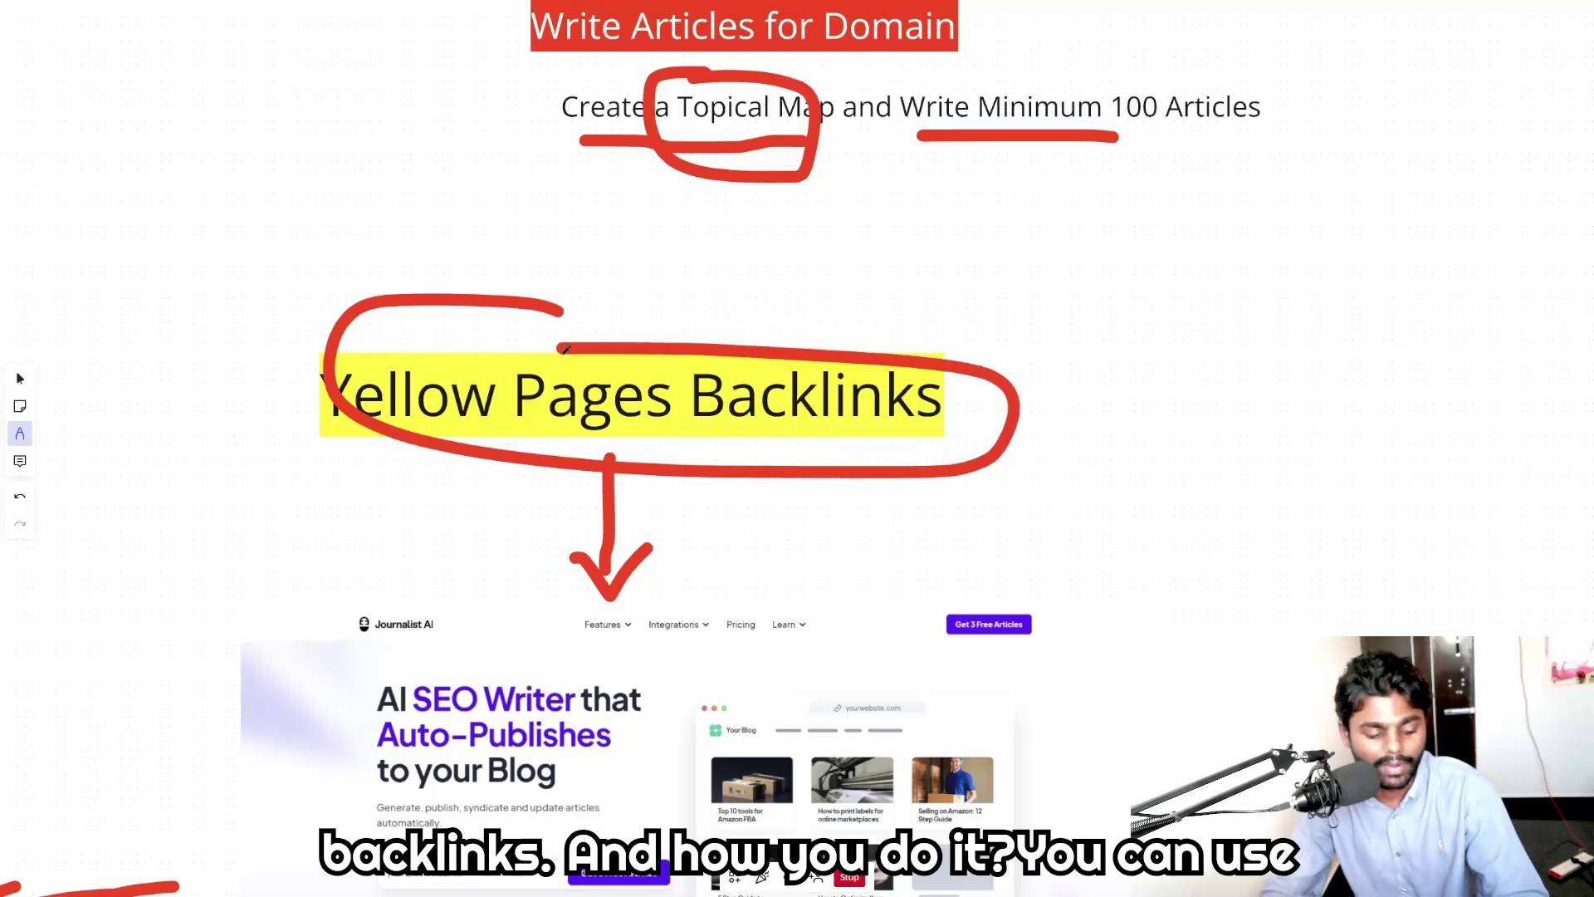
{"action": "scroll", "coordinate": [797, 470], "scroll_direction": "down", "scroll_amount": 5}
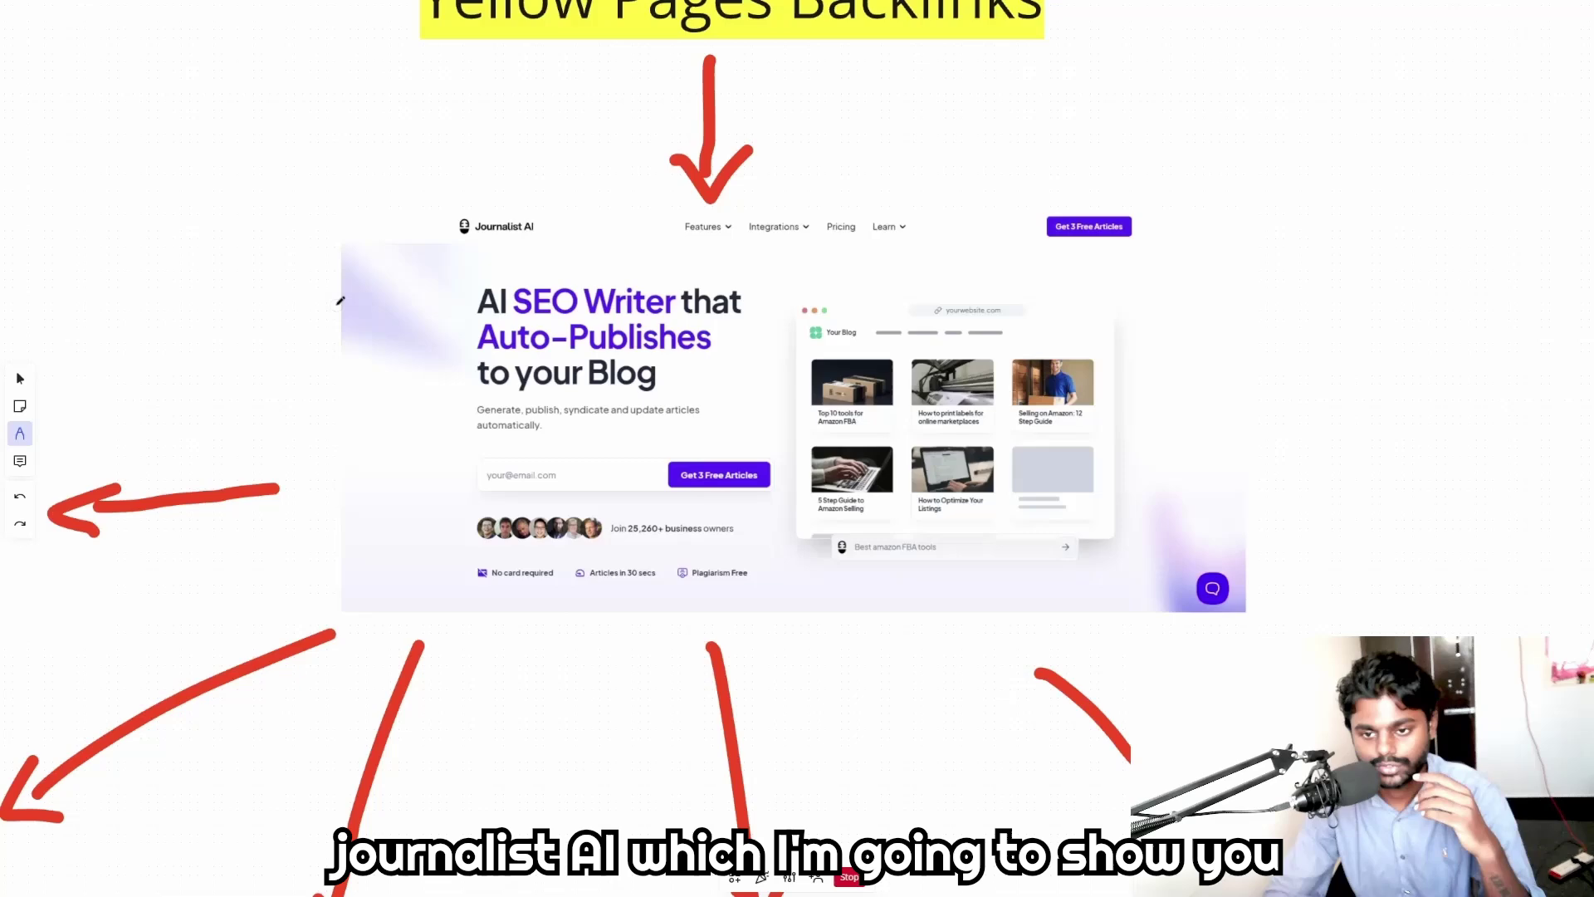
Circle the Reddit, Medium, LinkedIn, Quora and Facebook logos around the Journalist AI image in red.
{"action": "scroll", "coordinate": [757, 498], "scroll_direction": "down", "scroll_amount": 5}
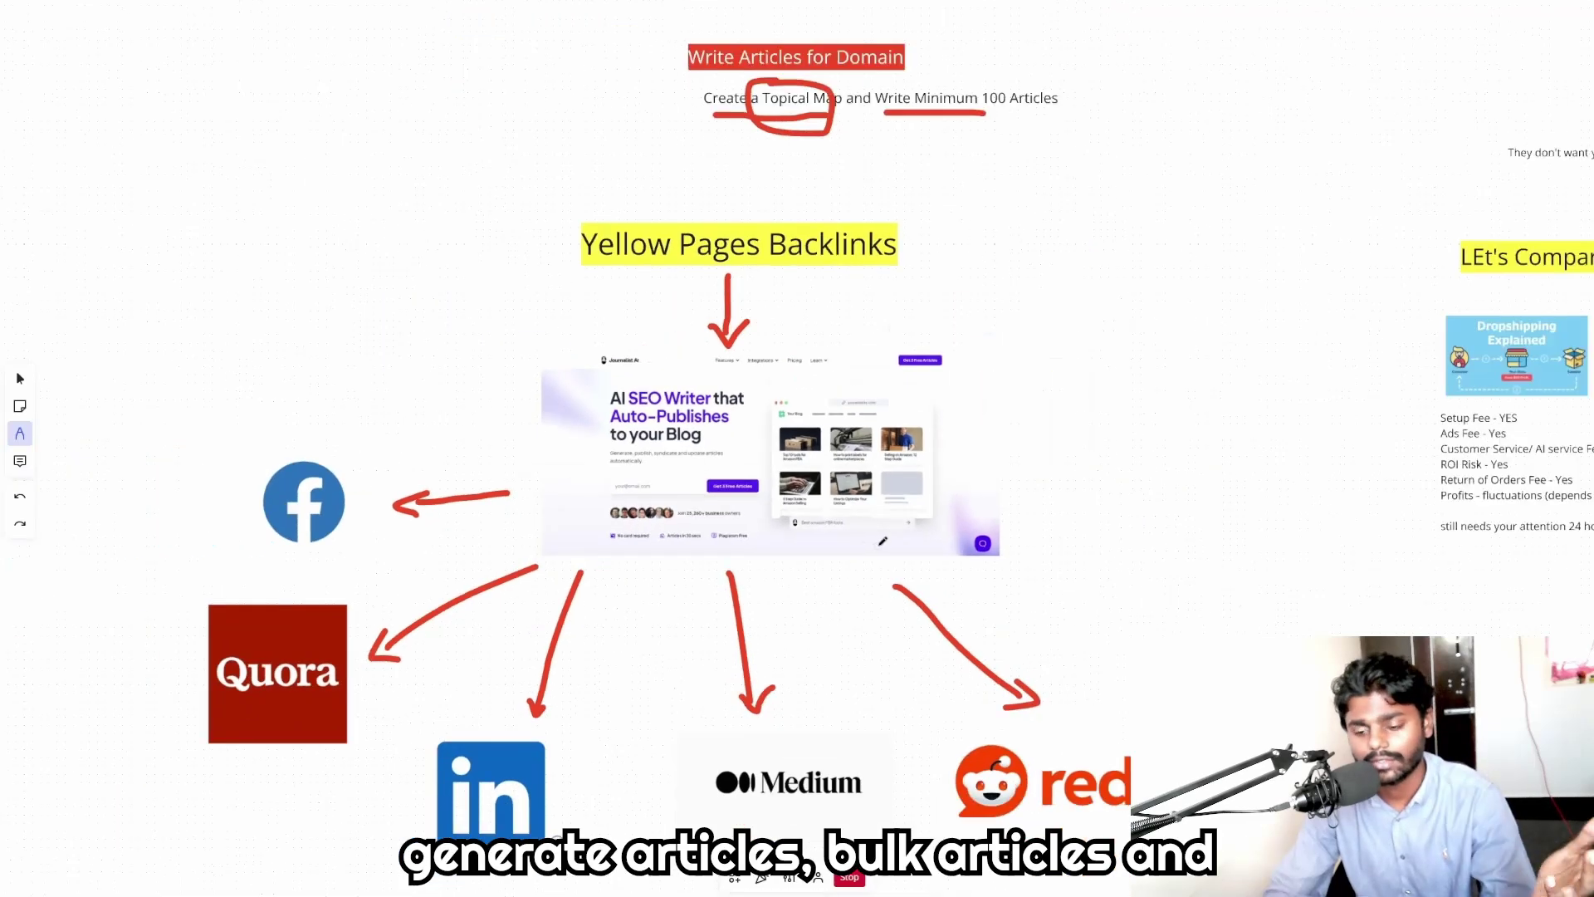
{"action": "scroll", "coordinate": [897, 541], "scroll_direction": "down", "scroll_amount": 4}
{"action": "mouse_move", "coordinate": [1036, 661]}
{"action": "left_mouse_down"}
{"action": "mouse_move", "coordinate": [896, 718]}
{"action": "mouse_move", "coordinate": [944, 690]}
{"action": "mouse_move", "coordinate": [1103, 680]}
{"action": "left_mouse_up"}
{"action": "mouse_move", "coordinate": [847, 661]}
{"action": "left_mouse_down"}
{"action": "mouse_move", "coordinate": [758, 726]}
{"action": "mouse_move", "coordinate": [855, 671]}
{"action": "left_mouse_up"}
{"action": "mouse_move", "coordinate": [621, 666]}
{"action": "left_mouse_down"}
{"action": "mouse_move", "coordinate": [610, 789]}
{"action": "mouse_move", "coordinate": [643, 667]}
{"action": "left_mouse_up"}
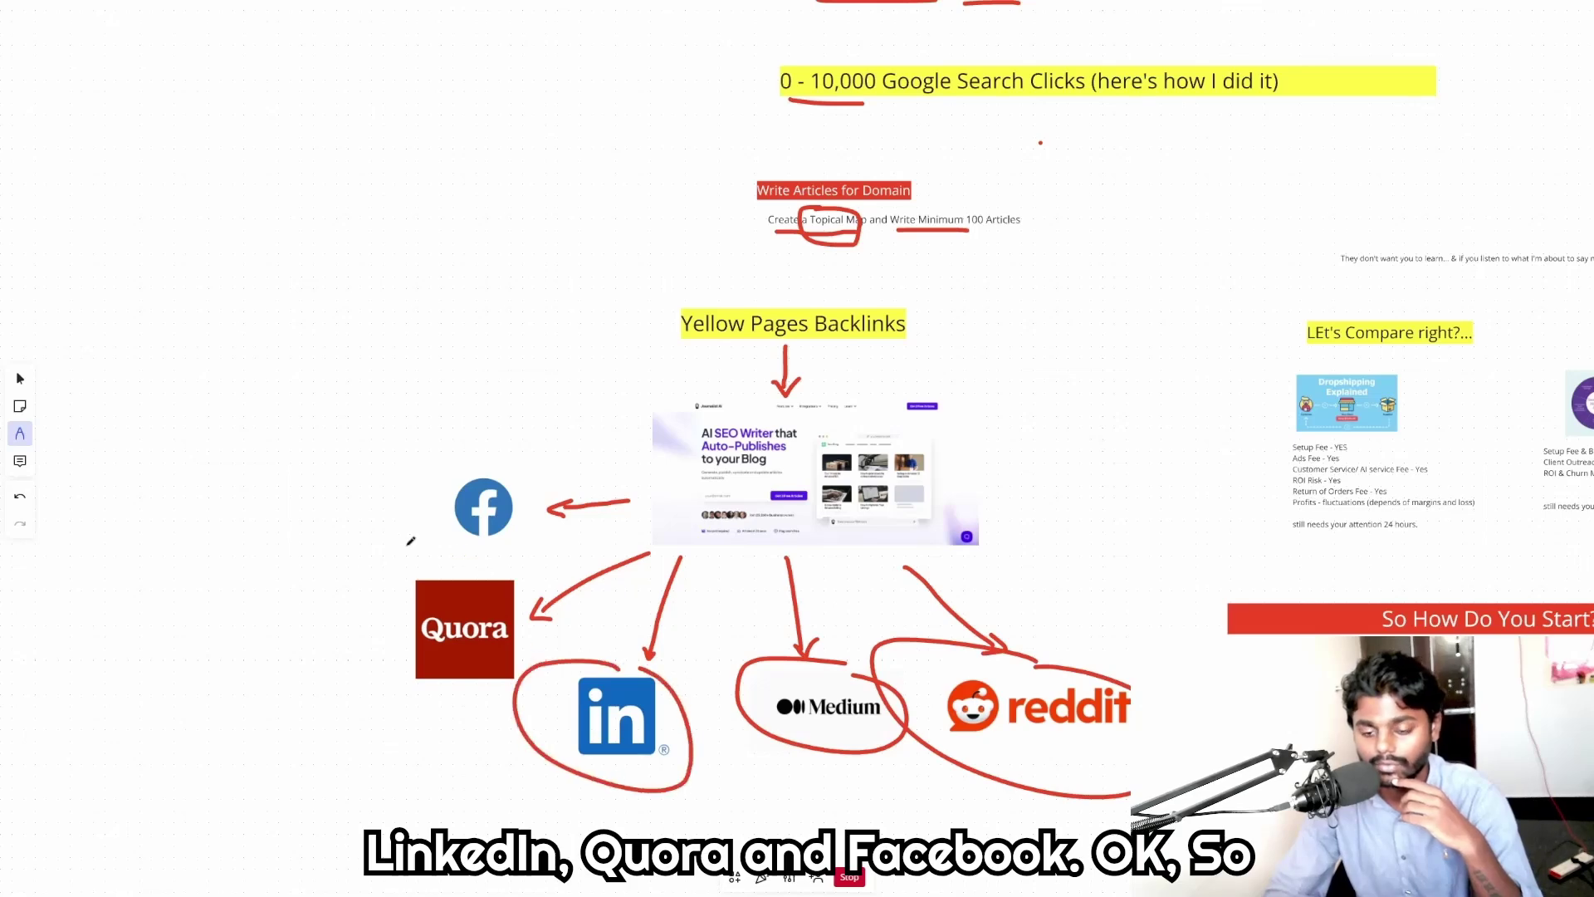
{"action": "mouse_move", "coordinate": [470, 560]}
{"action": "left_mouse_down"}
{"action": "mouse_move", "coordinate": [548, 631]}
{"action": "mouse_move", "coordinate": [524, 581]}
{"action": "left_mouse_up"}
{"action": "mouse_move", "coordinate": [495, 458]}
{"action": "left_mouse_down"}
{"action": "mouse_move", "coordinate": [402, 466]}
{"action": "mouse_move", "coordinate": [491, 444]}
{"action": "mouse_move", "coordinate": [548, 399]}
{"action": "mouse_move", "coordinate": [491, 374]}
{"action": "left_mouse_up"}
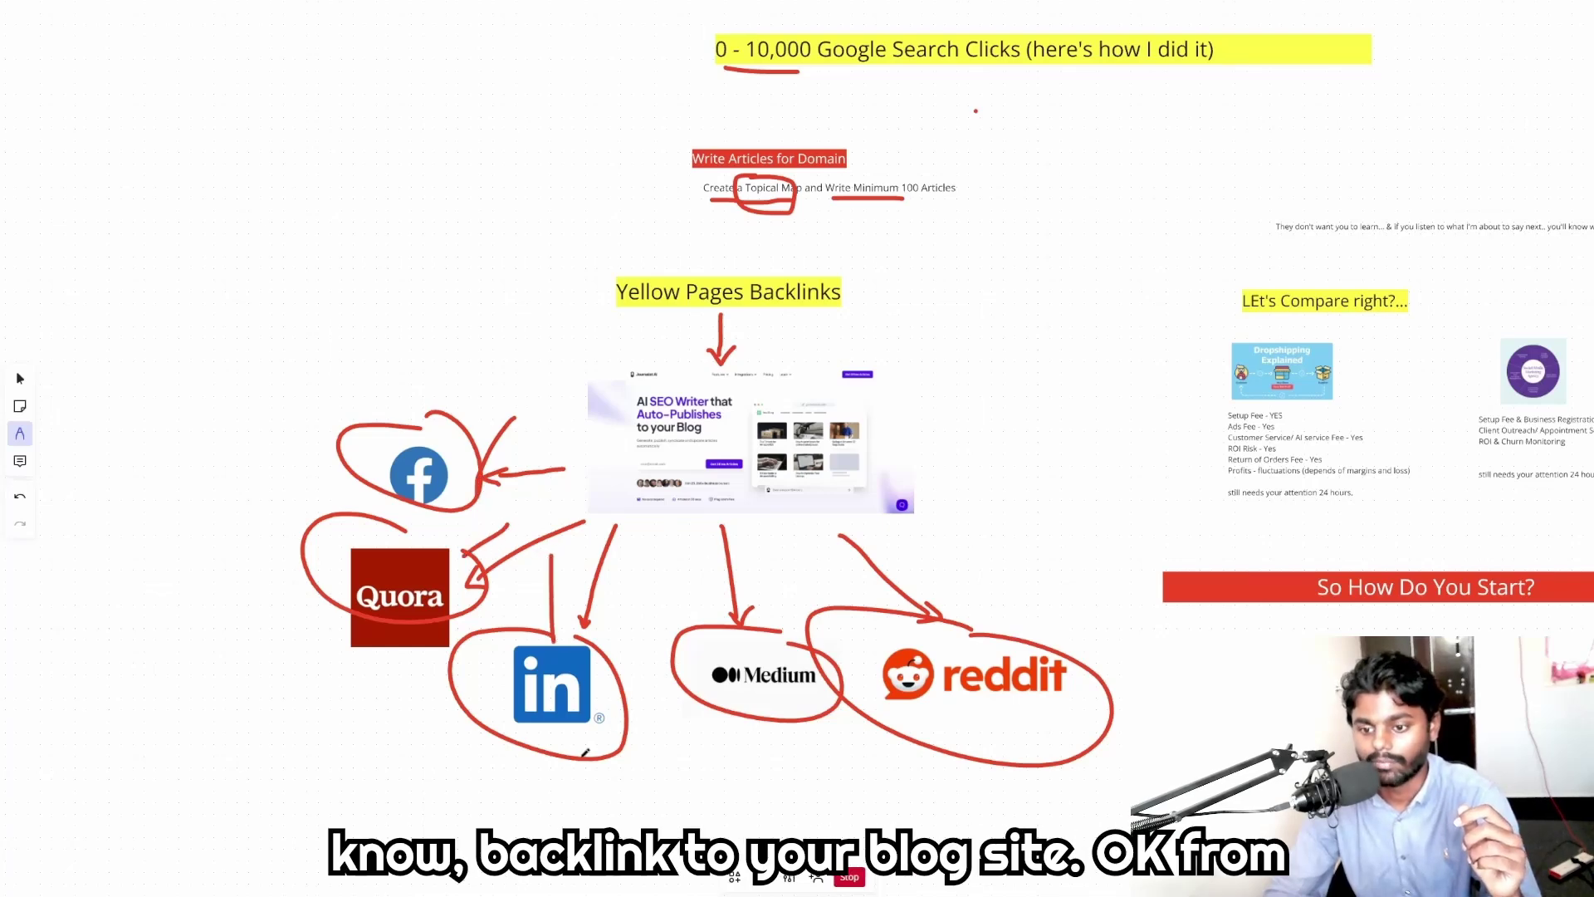
Draw red backlink arrows from the social platform logos up to the "Write Articles for Domain" section.
{"action": "mouse_move", "coordinate": [544, 772]}
{"action": "left_mouse_down"}
{"action": "mouse_move", "coordinate": [508, 769]}
{"action": "mouse_move", "coordinate": [504, 152]}
{"action": "mouse_move", "coordinate": [650, 140]}
{"action": "mouse_move", "coordinate": [611, 176]}
{"action": "left_mouse_up"}
{"action": "mouse_move", "coordinate": [754, 737]}
{"action": "left_mouse_down"}
{"action": "mouse_move", "coordinate": [1064, 809]}
{"action": "mouse_move", "coordinate": [988, 330]}
{"action": "mouse_move", "coordinate": [867, 254]}
{"action": "mouse_move", "coordinate": [860, 239]}
{"action": "mouse_move", "coordinate": [882, 237]}
{"action": "left_mouse_up"}
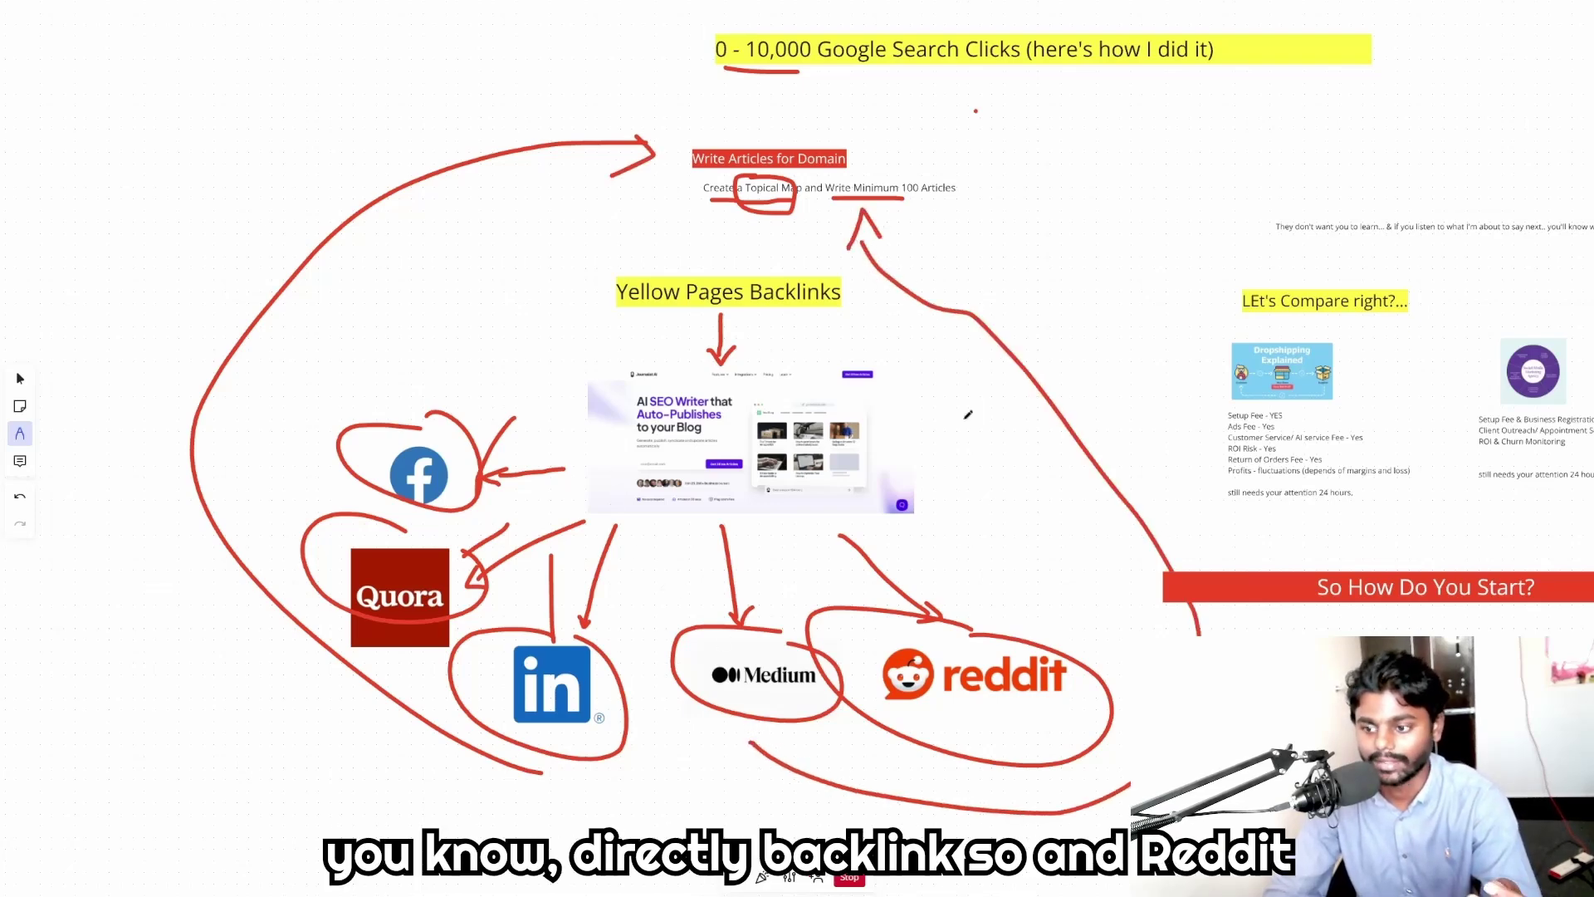
{"action": "left_click_drag", "start_coordinate": [1005, 635], "coordinate": [944, 237]}
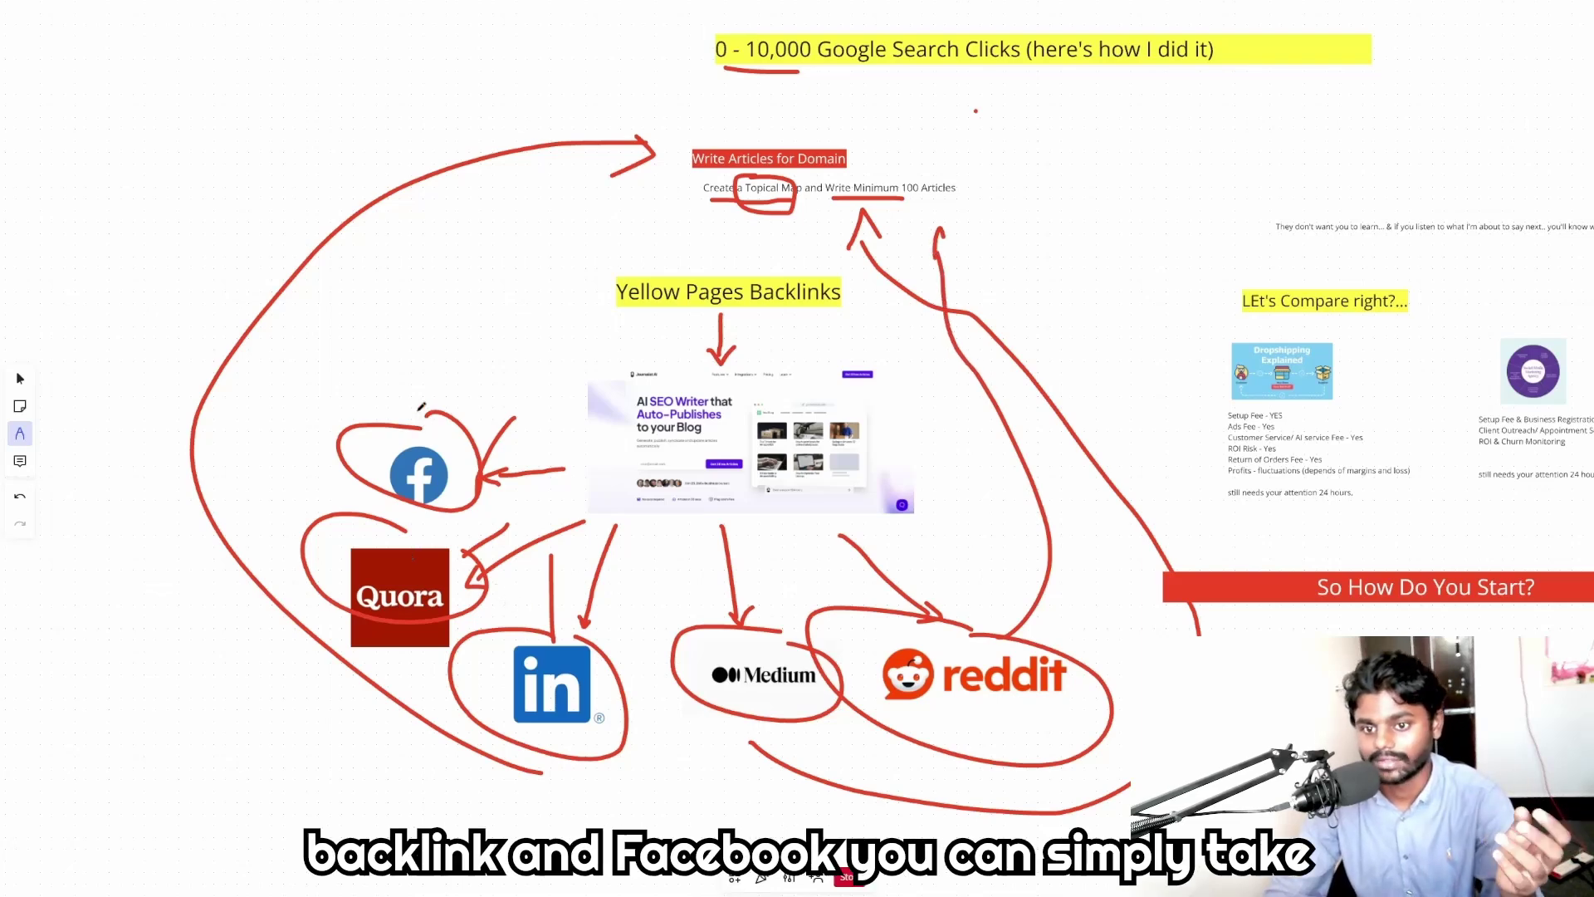
{"action": "mouse_move", "coordinate": [417, 411]}
{"action": "left_mouse_down"}
{"action": "mouse_move", "coordinate": [615, 336]}
{"action": "mouse_move", "coordinate": [638, 274]}
{"action": "mouse_move", "coordinate": [711, 228]}
{"action": "left_mouse_up"}
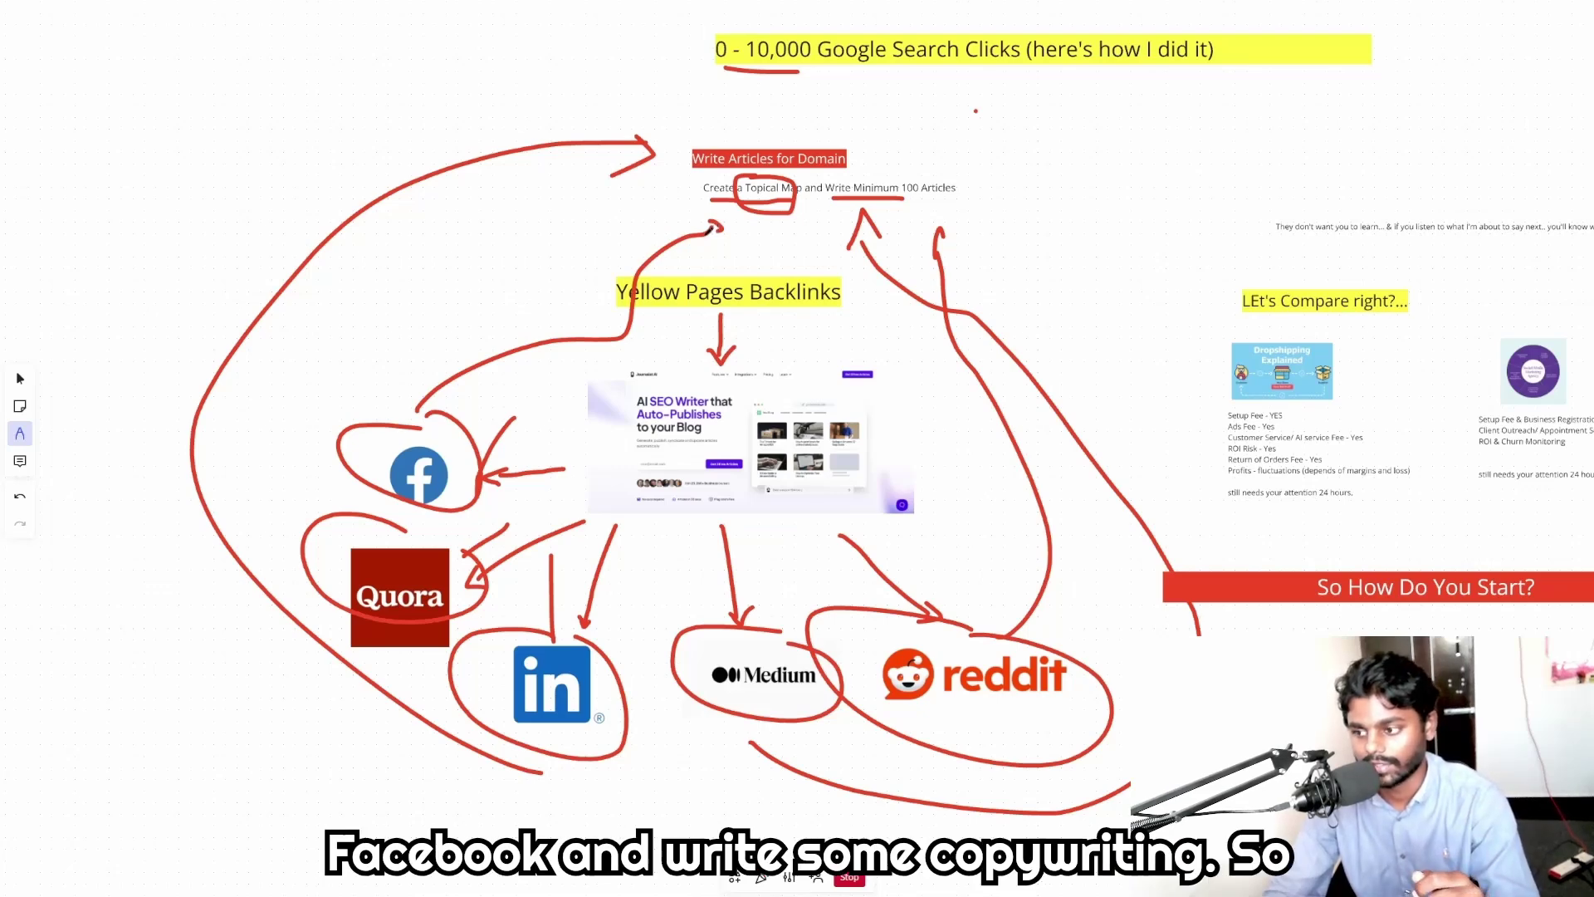
{"action": "scroll", "coordinate": [593, 599], "scroll_direction": "left", "scroll_amount": 2}
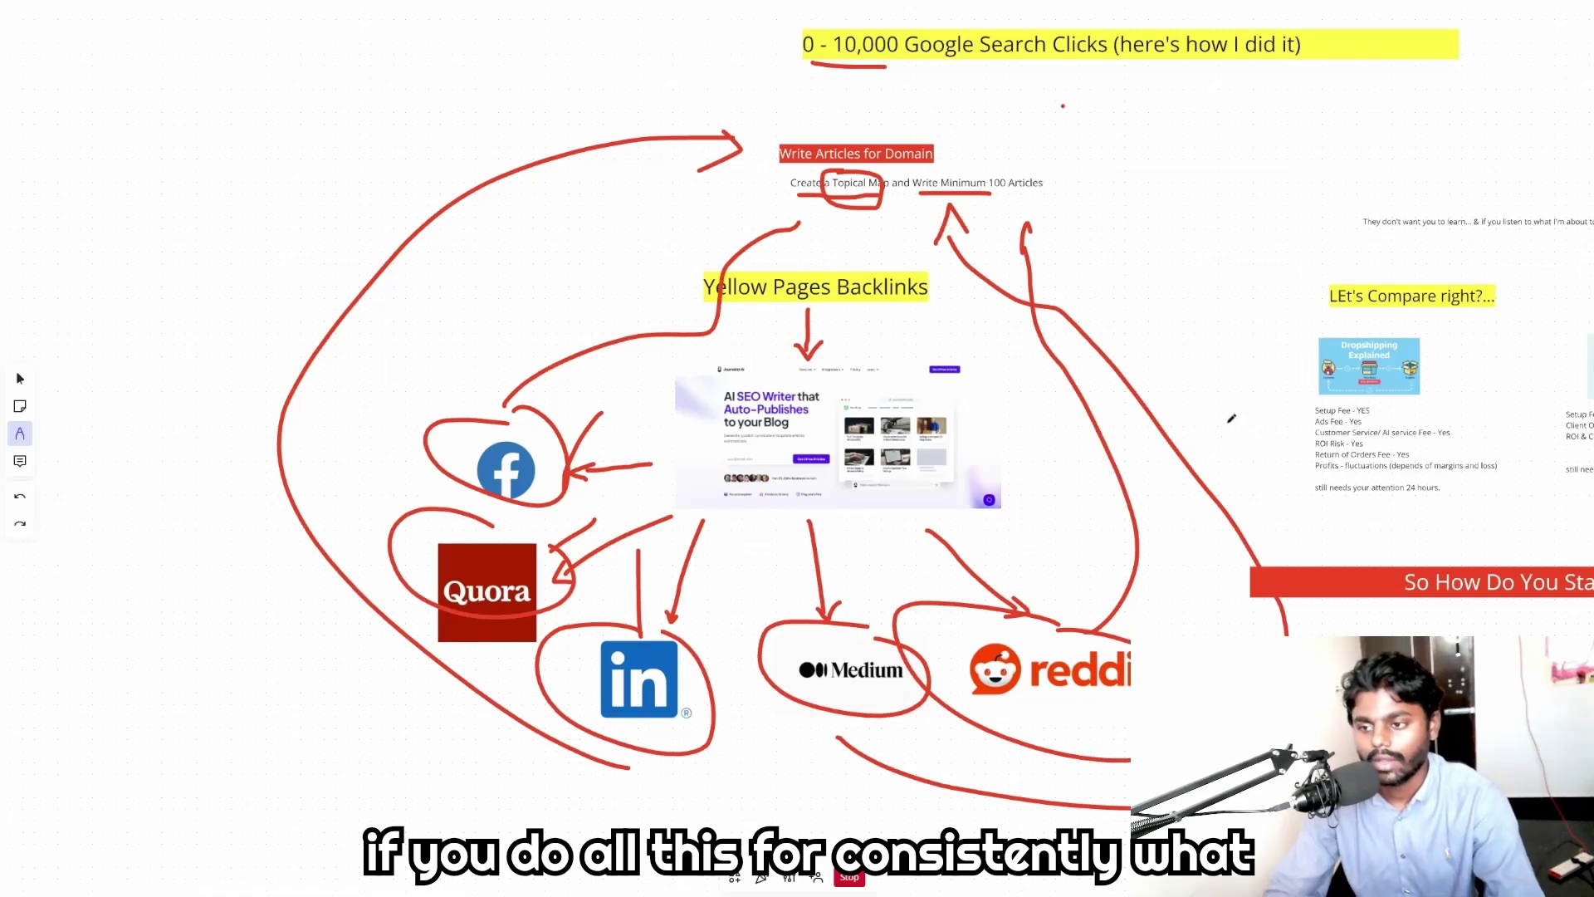
{"action": "left_click_drag", "start_coordinate": [1231, 419], "coordinate": [735, 740]}
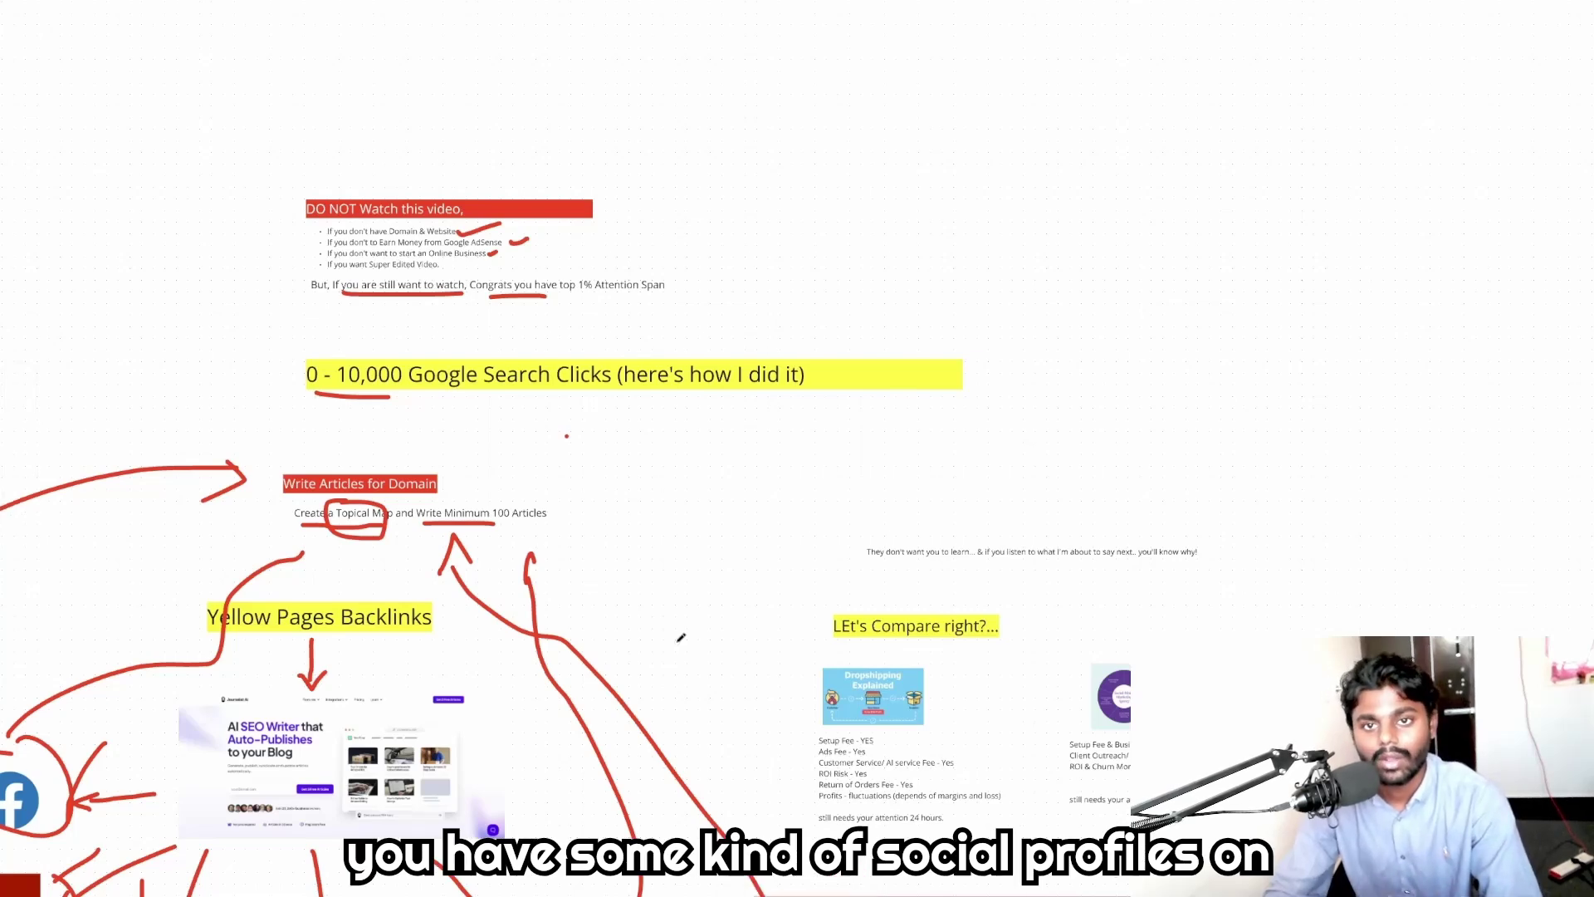
Switch to the Journalist AI dashboard, open the SEO Article generator and review its focus keyword, title and content settings.
{"action": "key", "text": "alt+Tab"}
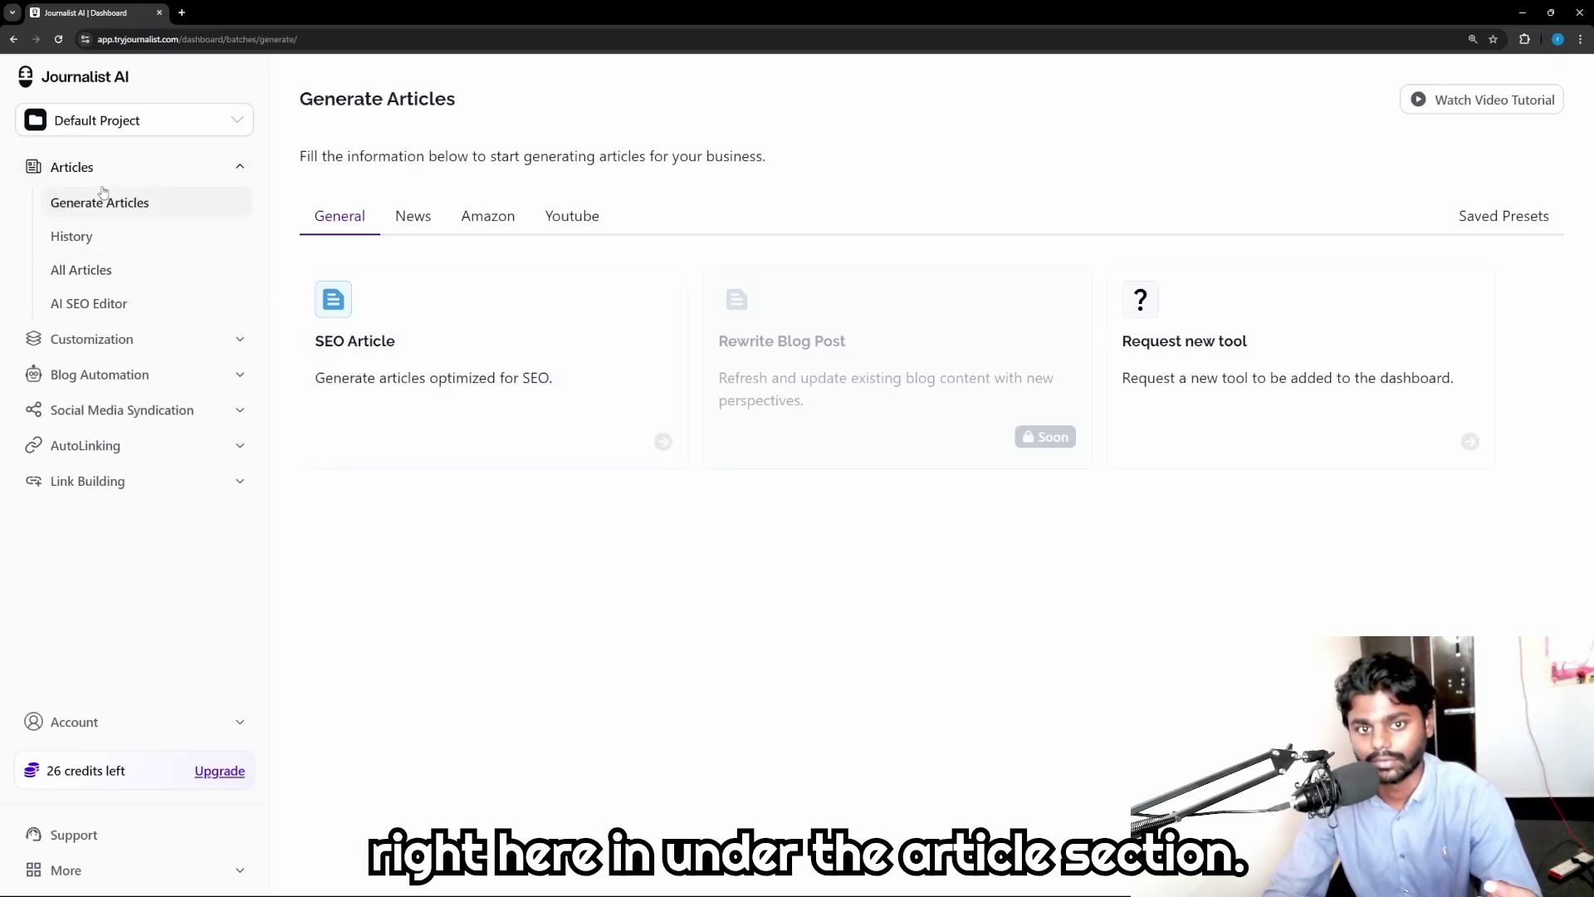
{"action": "left_click", "coordinate": [417, 358]}
{"action": "scroll", "coordinate": [459, 438], "scroll_direction": "down", "scroll_amount": 3}
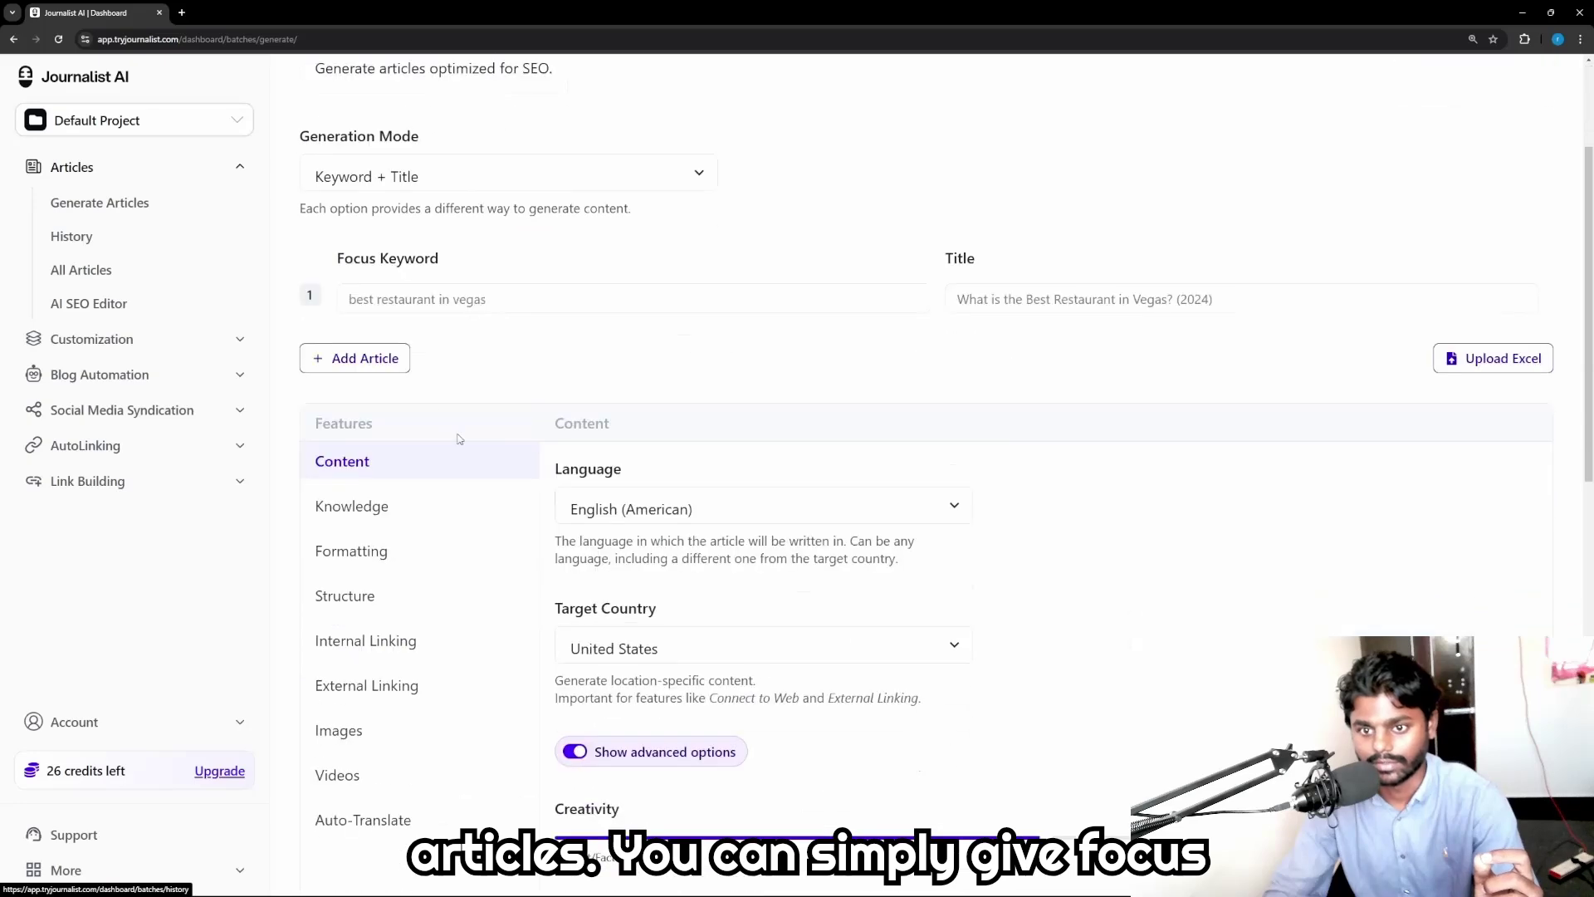
{"action": "left_click", "coordinate": [392, 299]}
{"action": "left_click", "coordinate": [985, 304]}
{"action": "scroll", "coordinate": [986, 304], "scroll_direction": "down", "scroll_amount": 4}
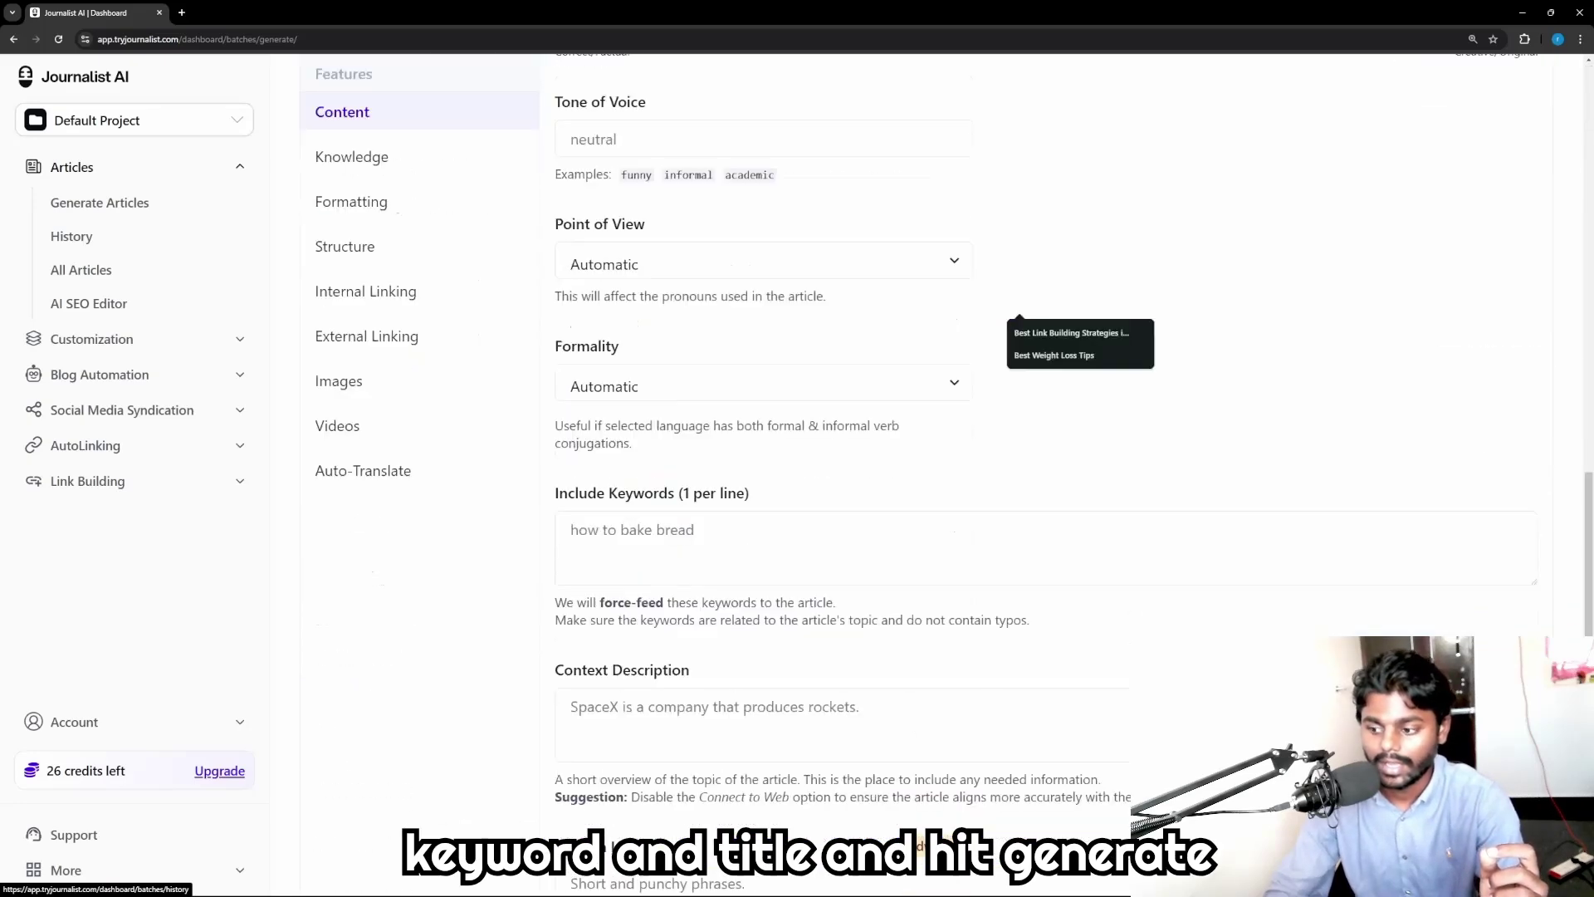
{"action": "scroll", "coordinate": [986, 332], "scroll_direction": "down", "scroll_amount": 2}
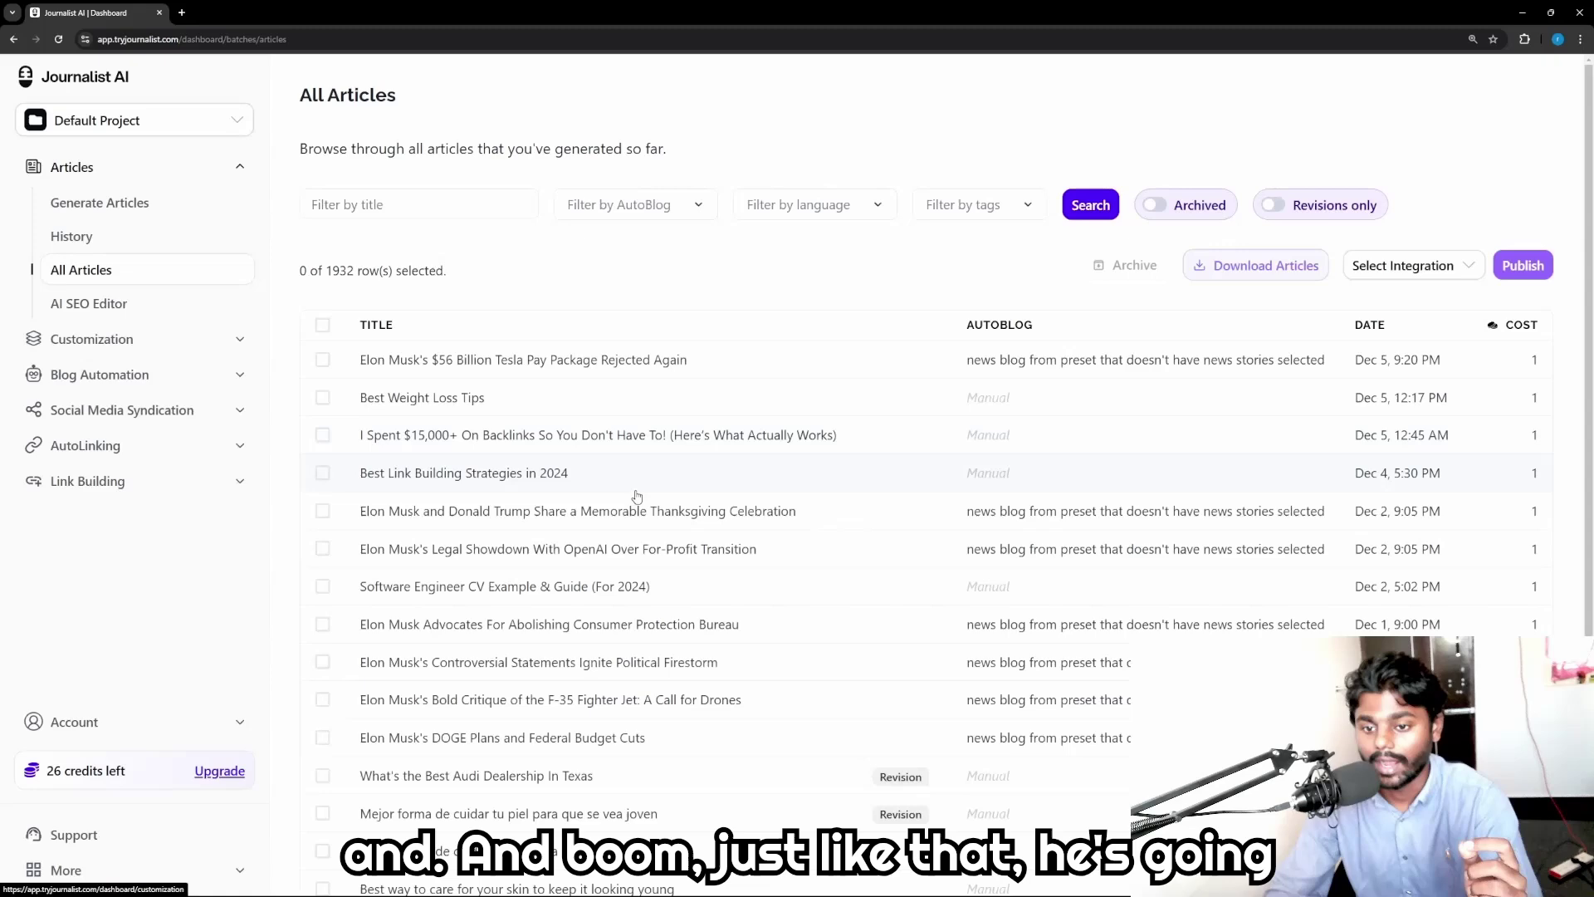
Look through the All Articles list of generated articles, checking the titles, autoblog sources and dates.
{"action": "scroll", "coordinate": [605, 420], "scroll_direction": "down", "scroll_amount": 3}
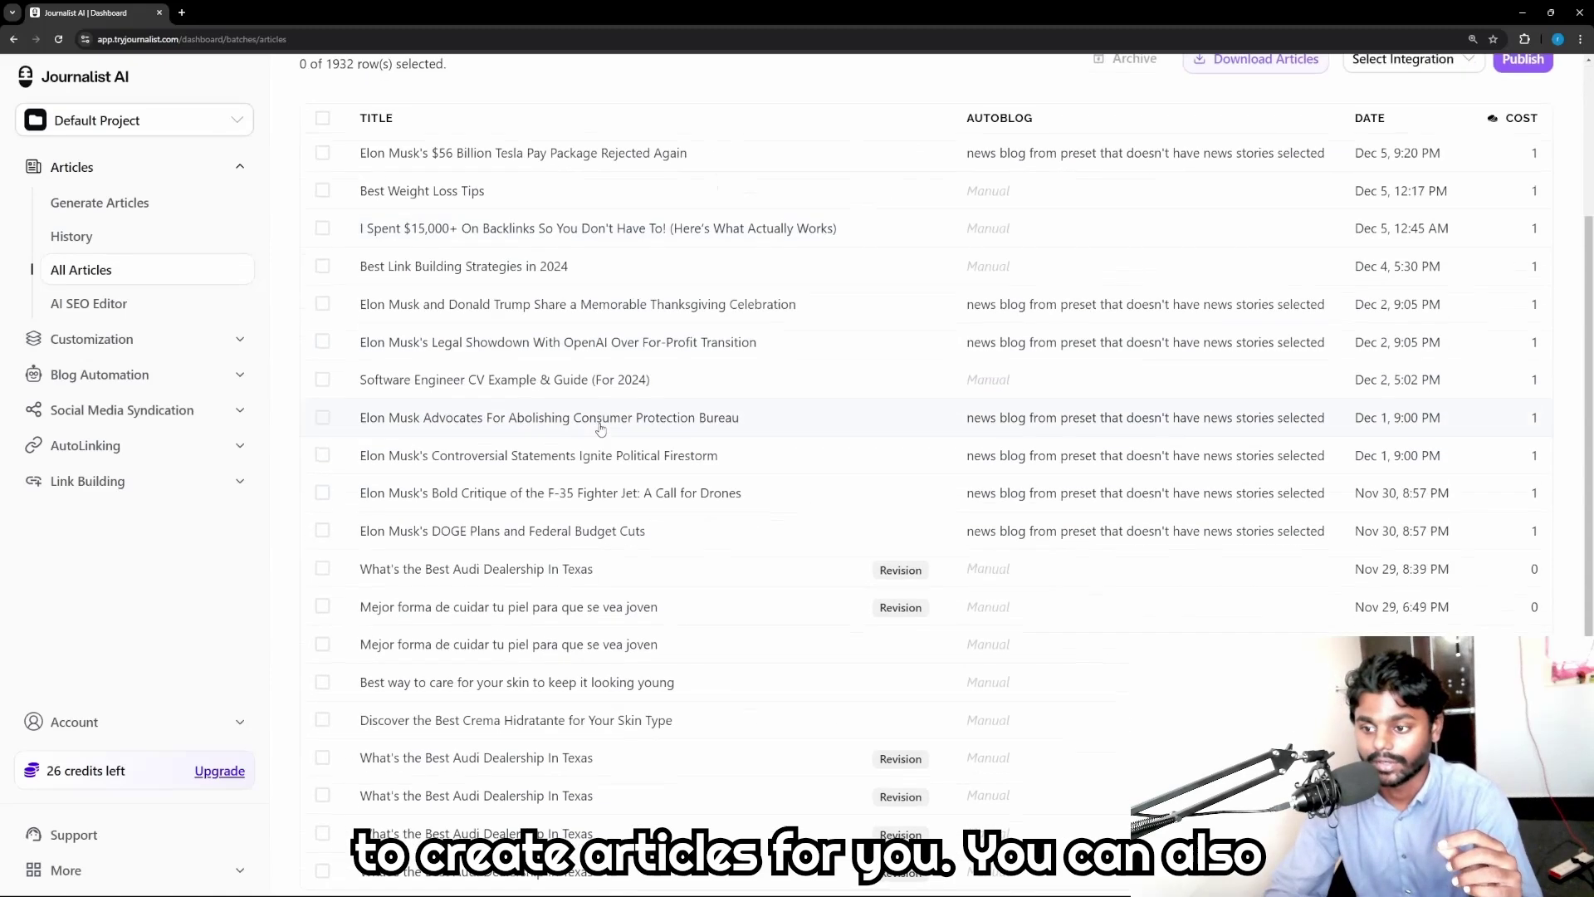
{"action": "scroll", "coordinate": [598, 434], "scroll_direction": "up", "scroll_amount": 3}
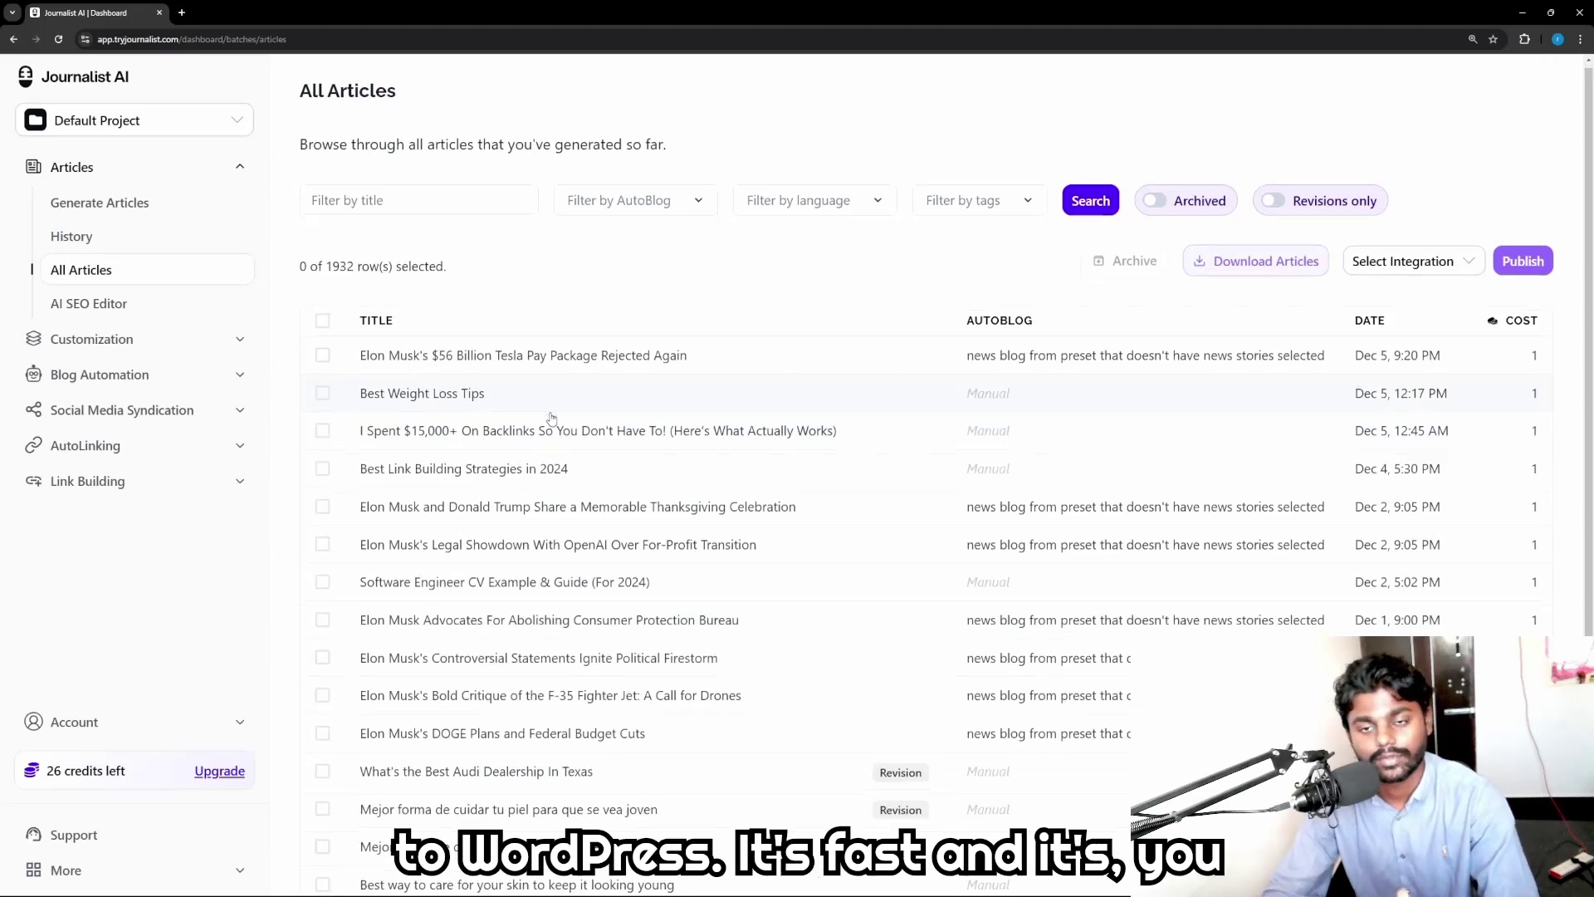
{"action": "scroll", "coordinate": [551, 417], "scroll_direction": "down", "scroll_amount": 3}
{"action": "scroll", "coordinate": [551, 422], "scroll_direction": "up", "scroll_amount": 3}
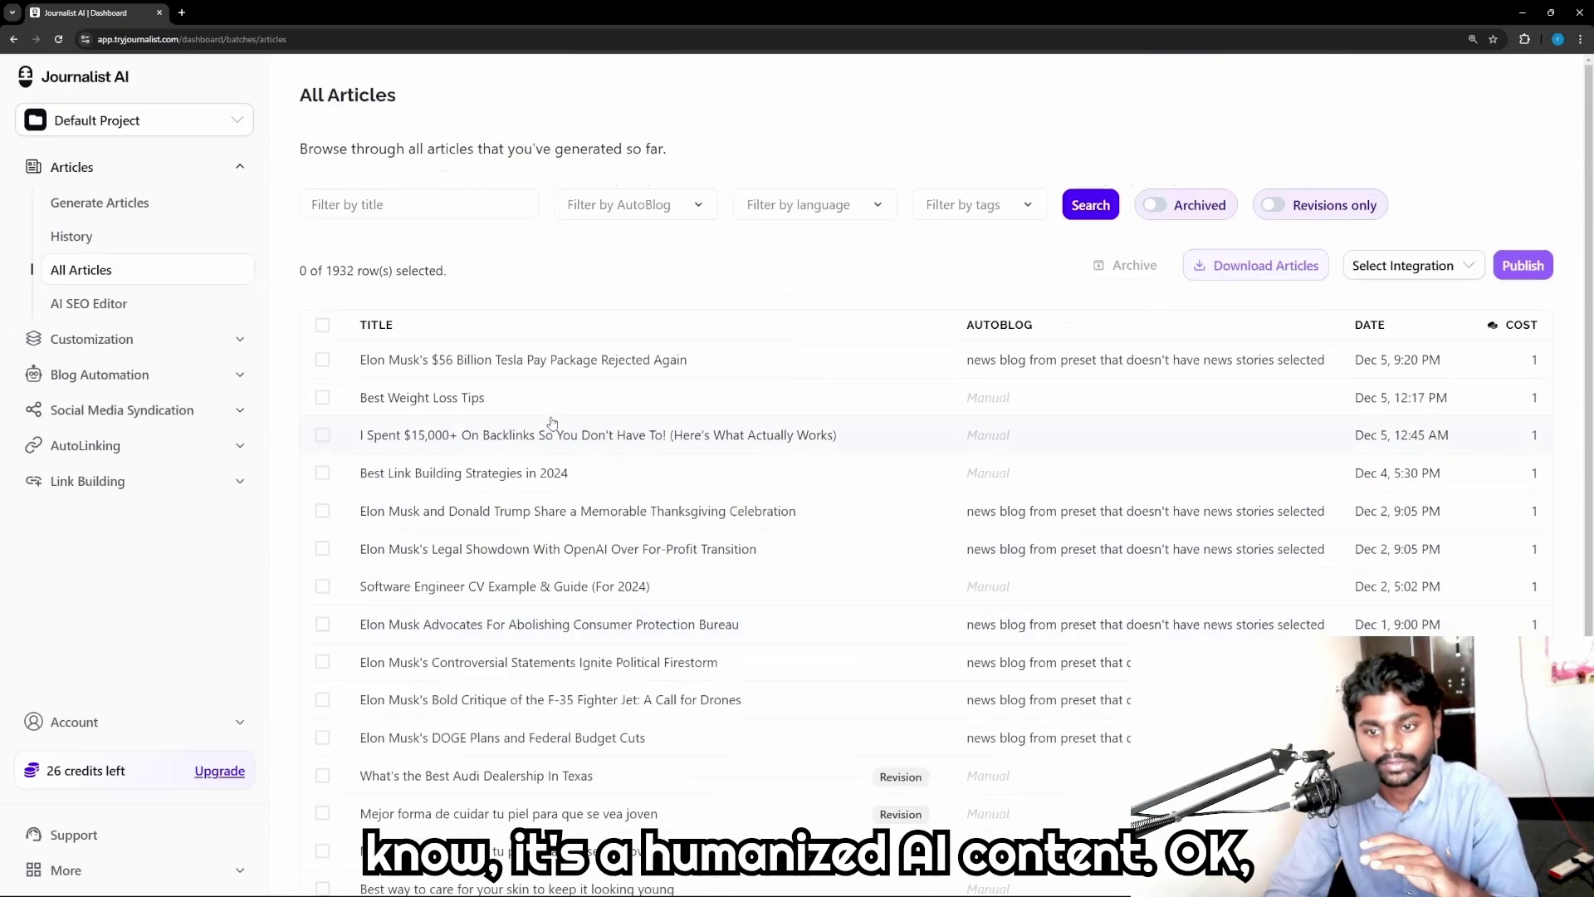
{"action": "scroll", "coordinate": [640, 420], "scroll_direction": "down", "scroll_amount": 3}
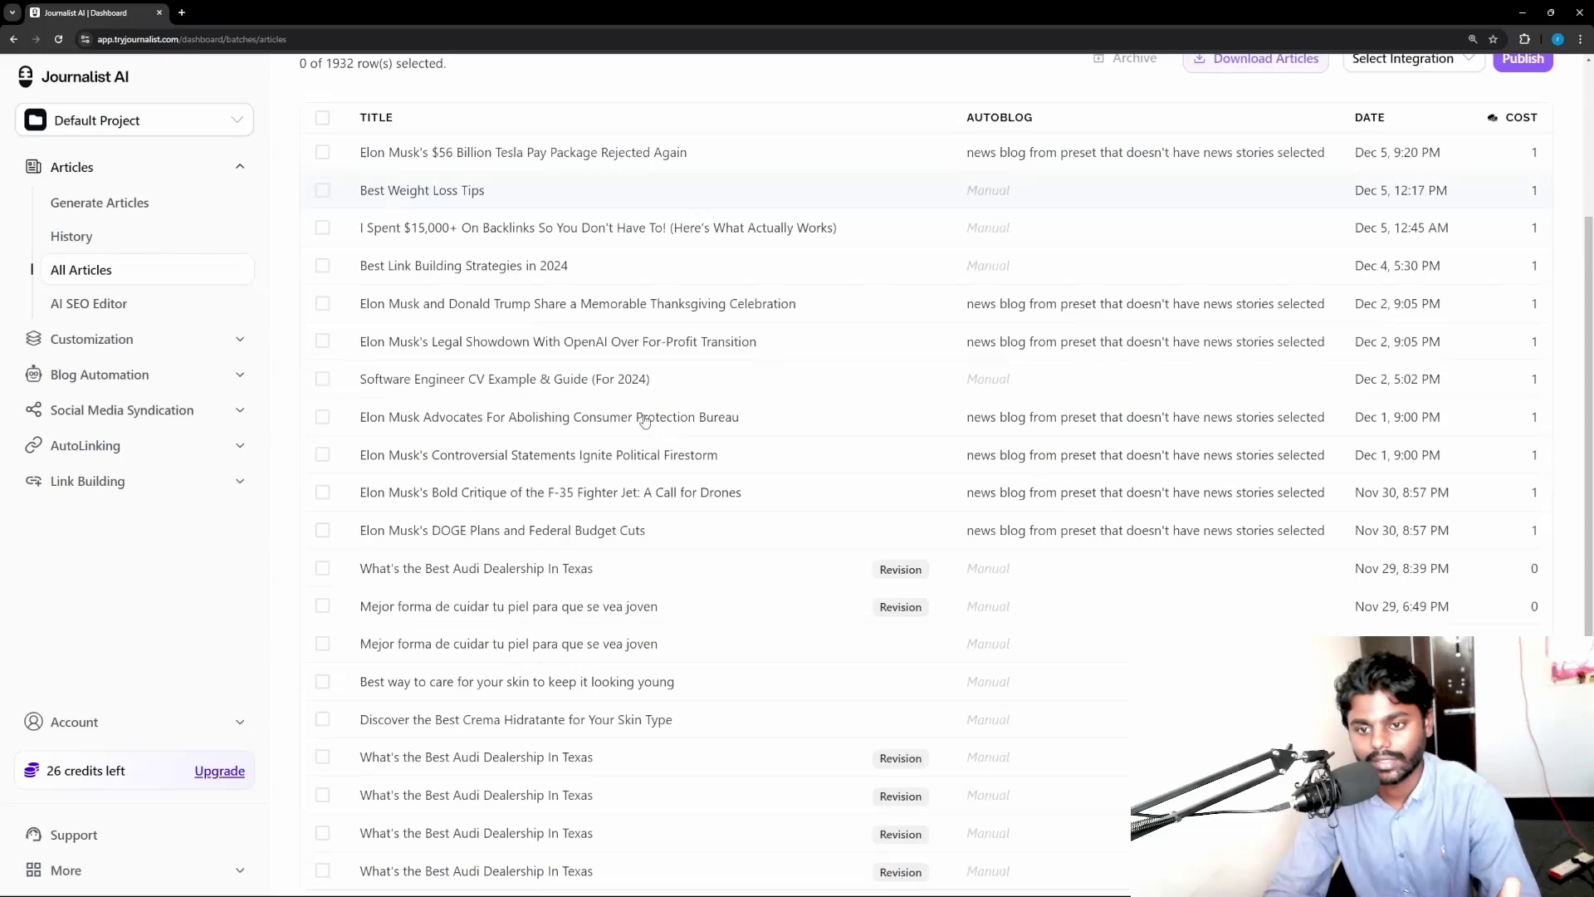
{"action": "scroll", "coordinate": [644, 421], "scroll_direction": "up", "scroll_amount": 3}
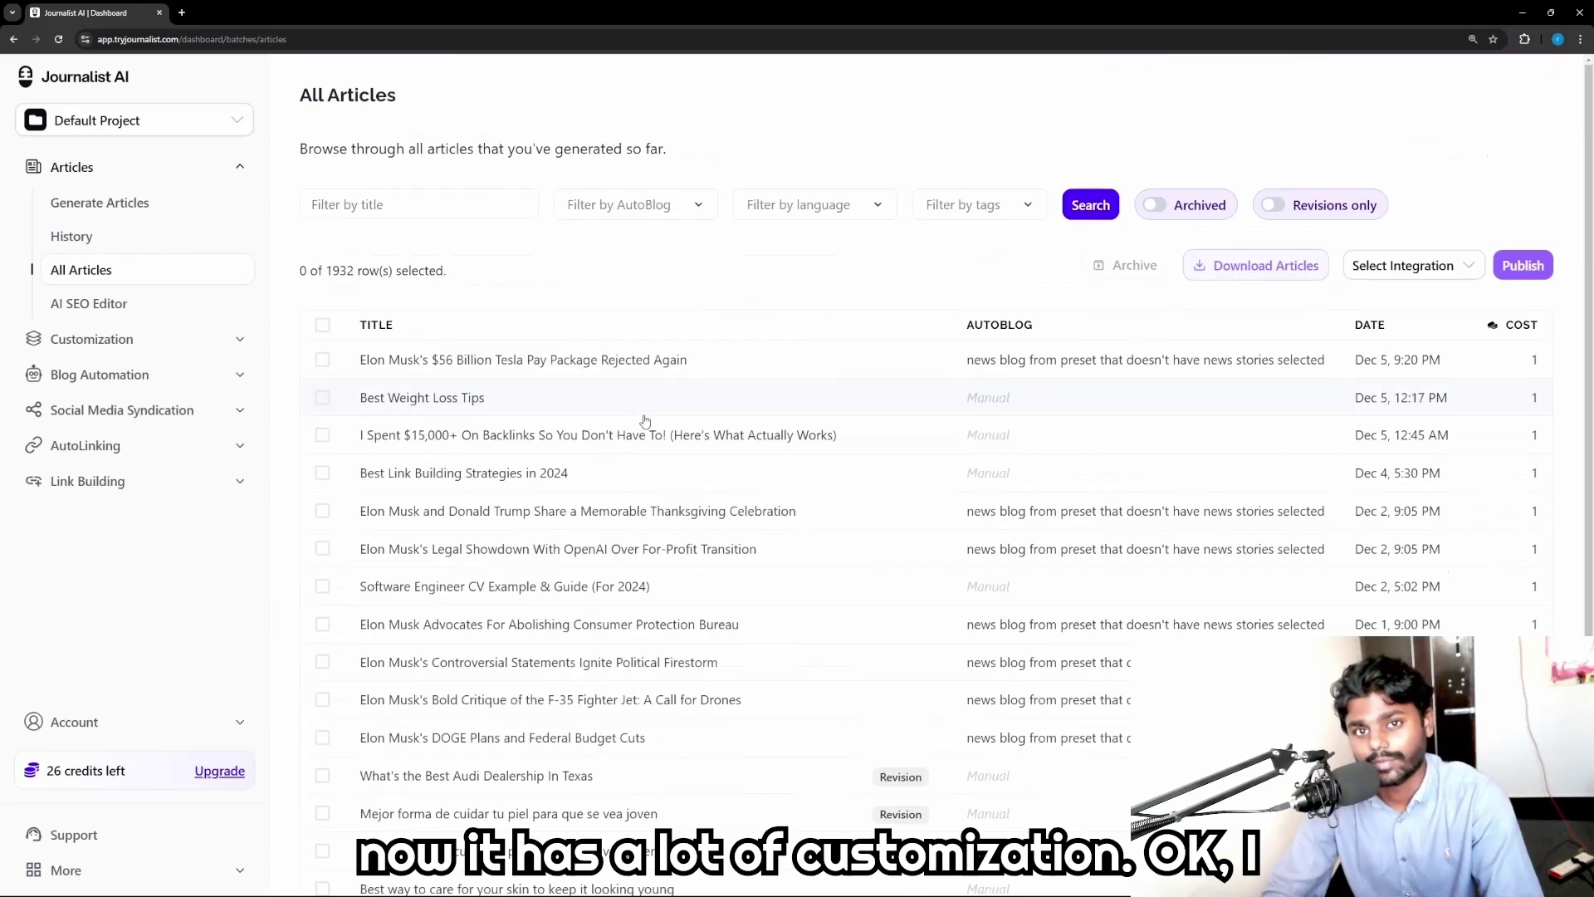